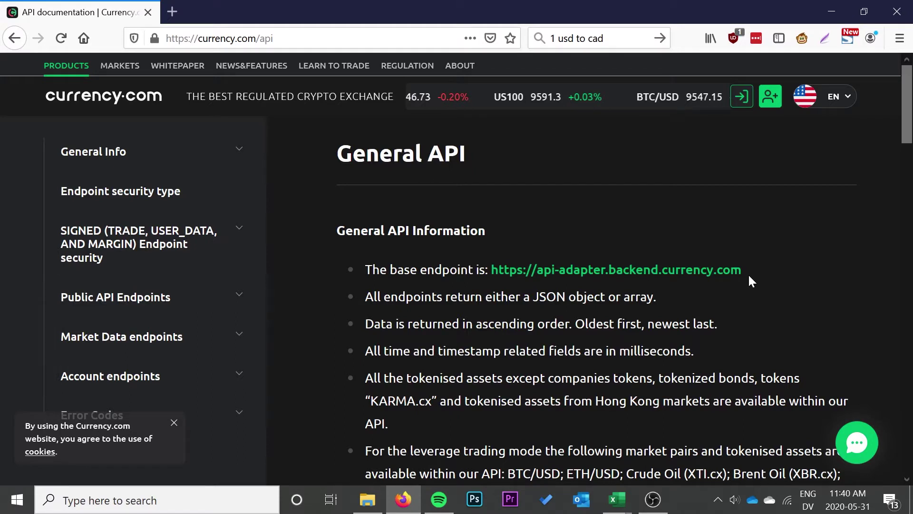
left_click_drag(750, 281, 493, 281)
key("ctrl+c")
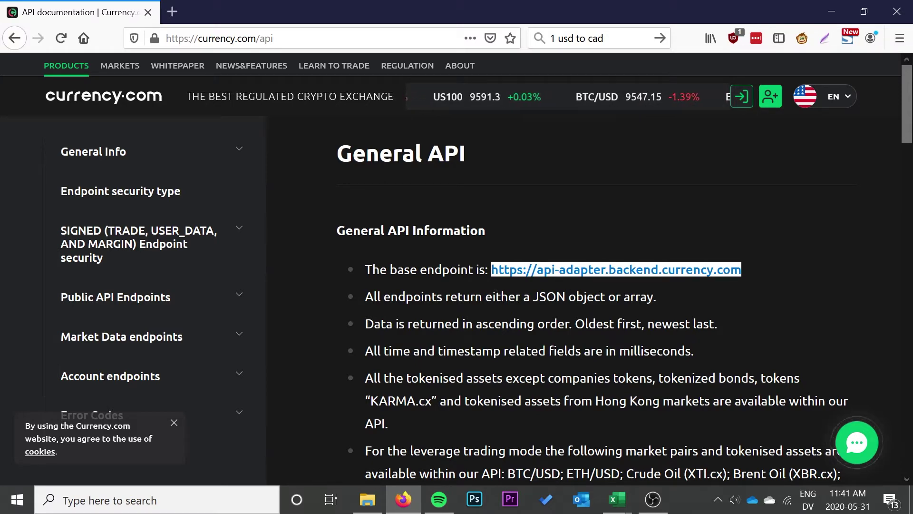
mouse_move(616, 499)
left_click(634, 470)
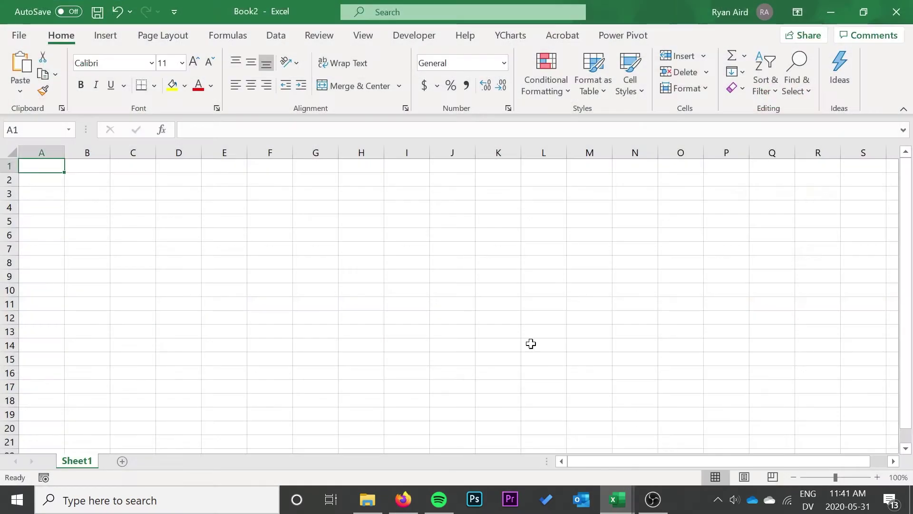
left_click(278, 37)
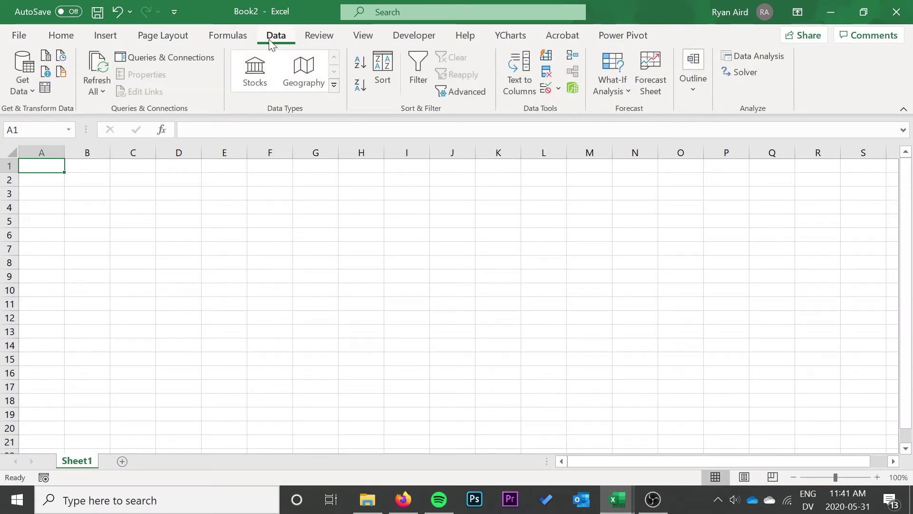
left_click(48, 73)
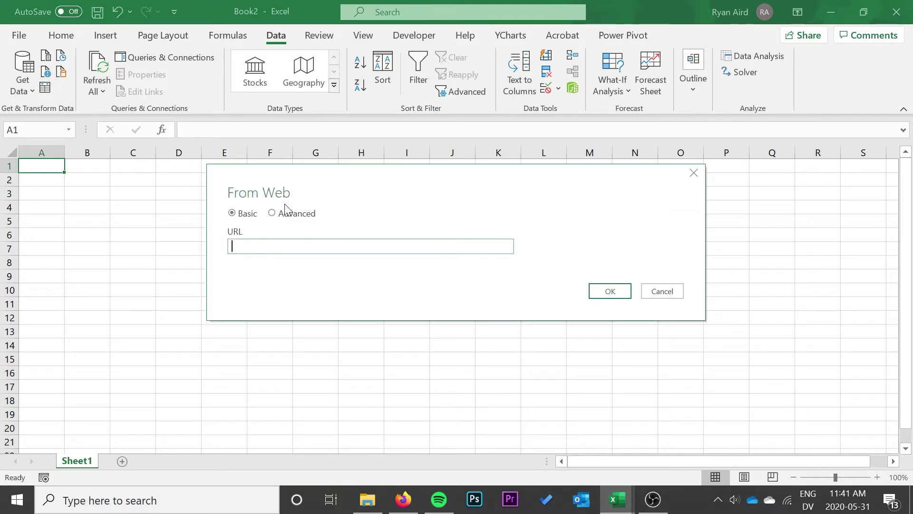
left_click(292, 213)
right_click(278, 246)
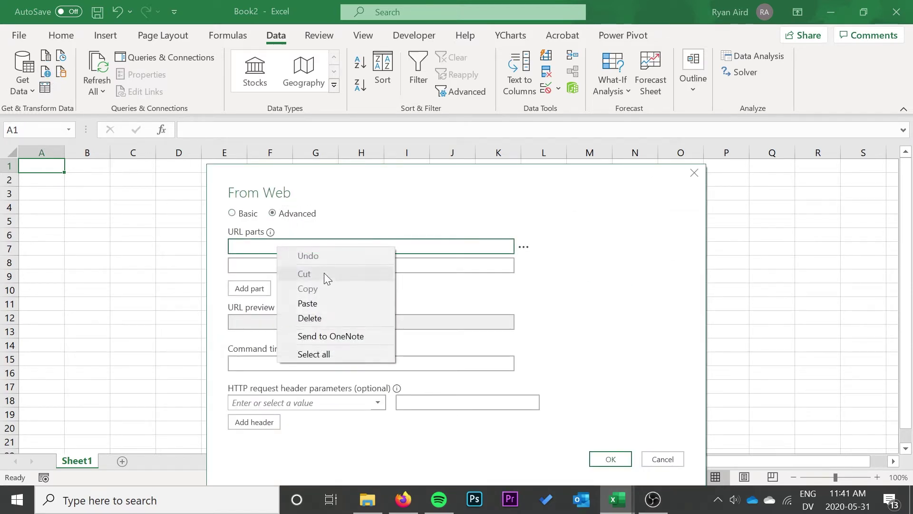
left_click(329, 304)
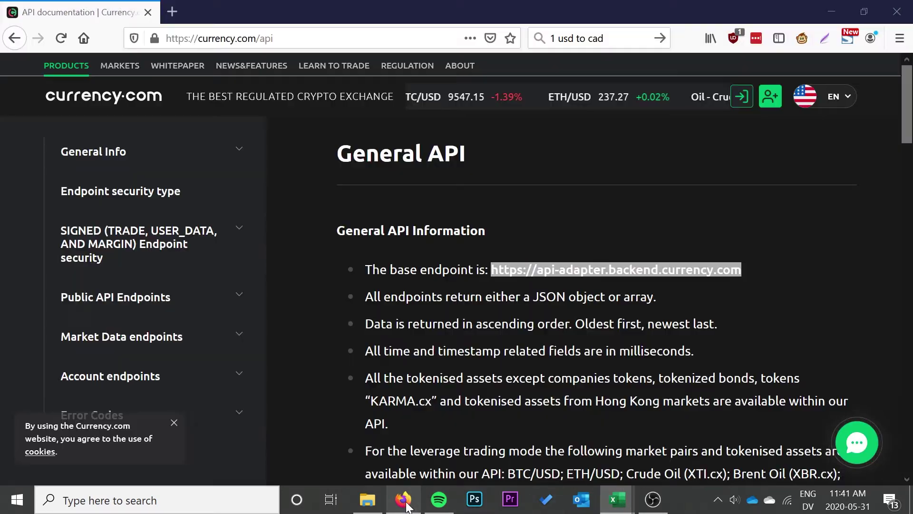
left_click(403, 500)
Find the 24hr Ticker Price Change Statistics endpoint under Market Data and copy /api/v1/ticker/24hr
scroll(152, 333, "down", 3)
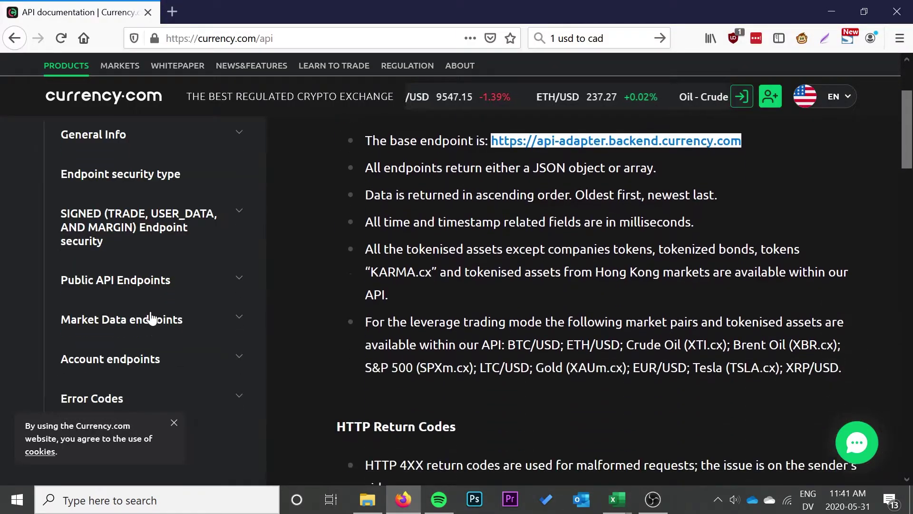
left_click(157, 319)
scroll(157, 333, "down", 3)
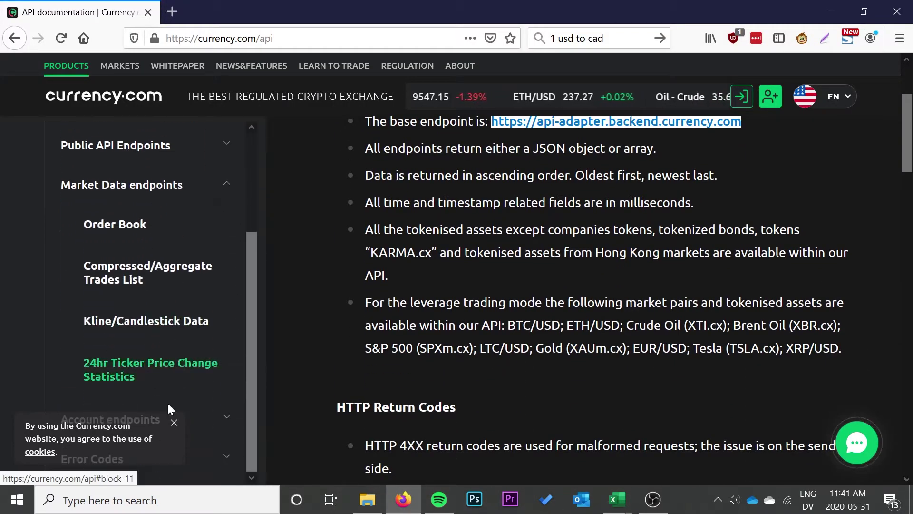
left_click(172, 372)
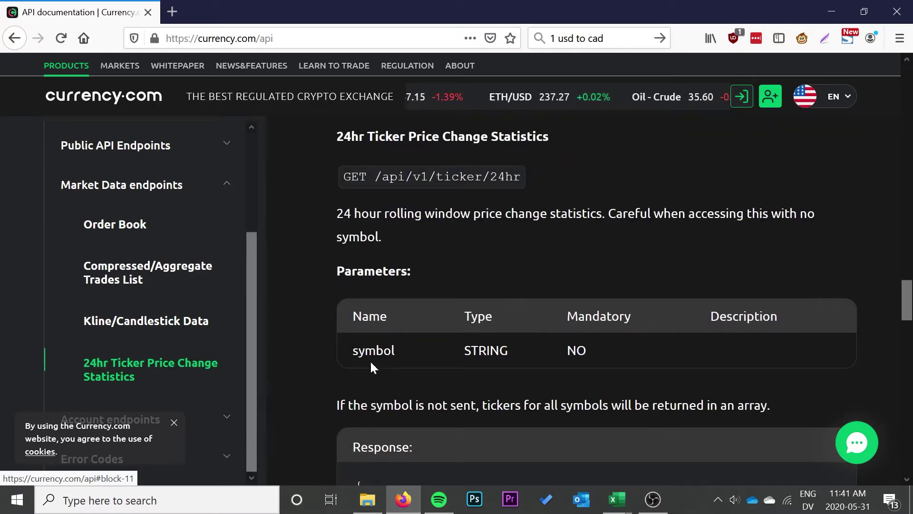
left_click_drag(521, 177, 375, 176)
right_click(394, 174)
left_click(414, 183)
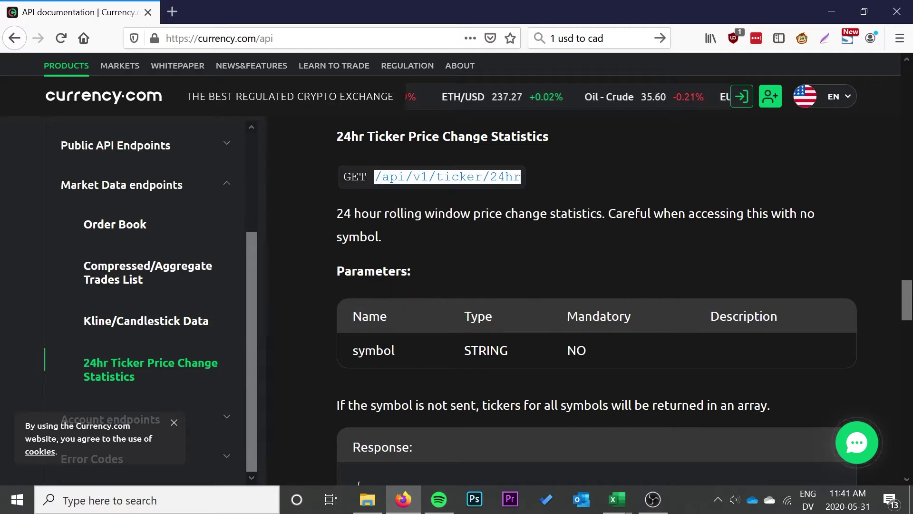
Append /api/v1/ticker/24hr?symbol= to the base URL, add USD/CAD as the second part, and run the query
mouse_move(617, 498)
left_click(692, 447)
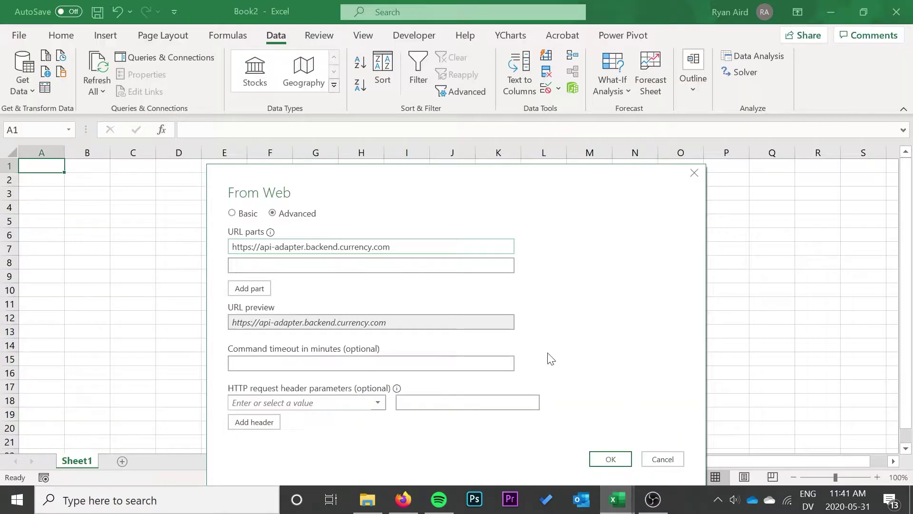
right_click(412, 247)
left_click(453, 302)
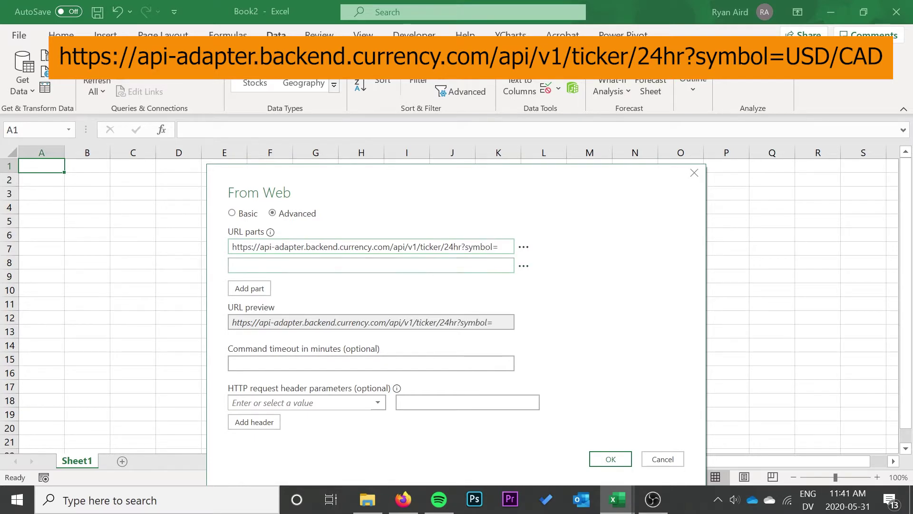
key("Tab")
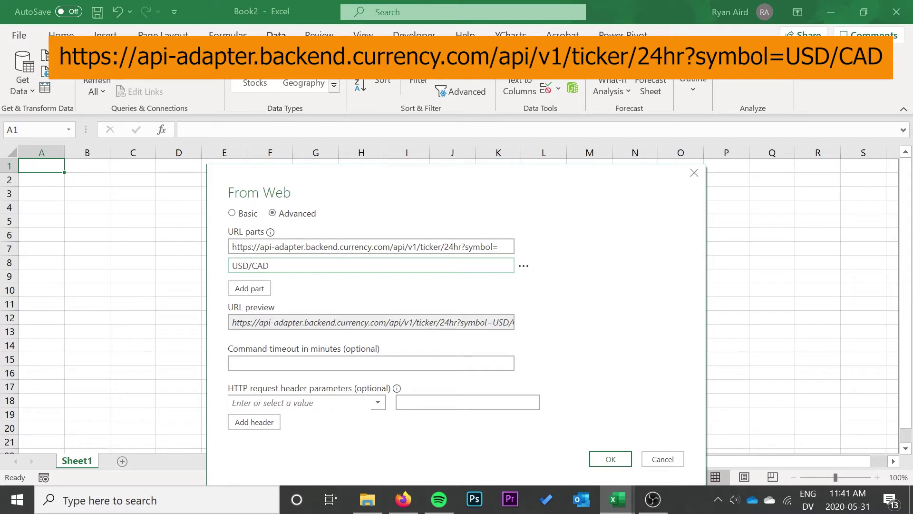
left_click_drag(426, 174, 422, 107)
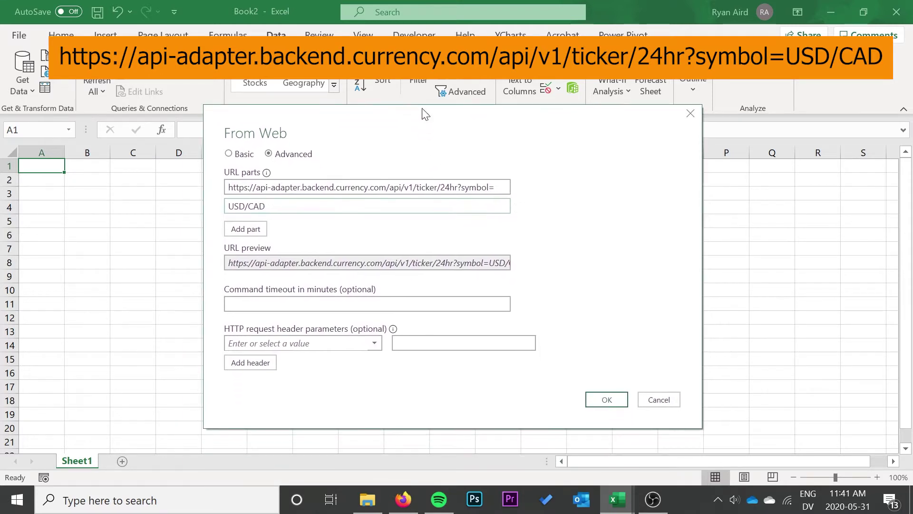
left_click(608, 402)
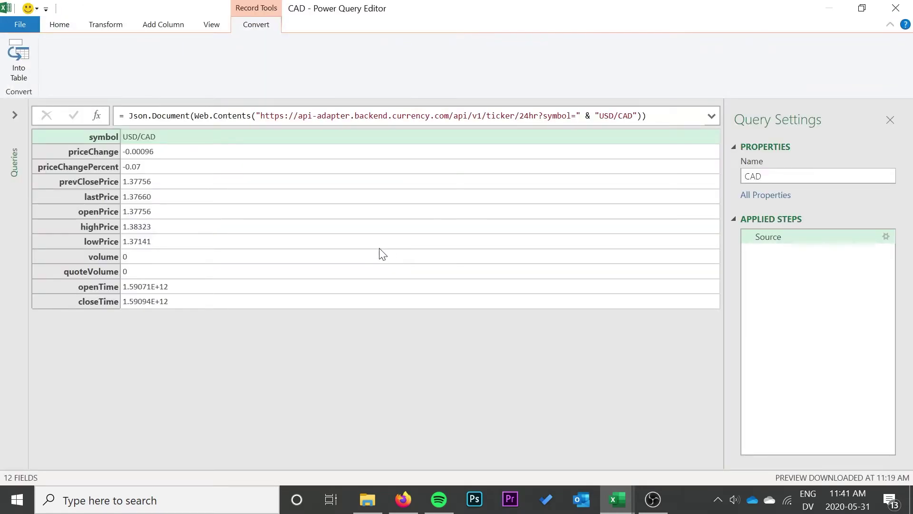
Rename the query from CAD to FXRate and choose Close & Load To
left_click(762, 176)
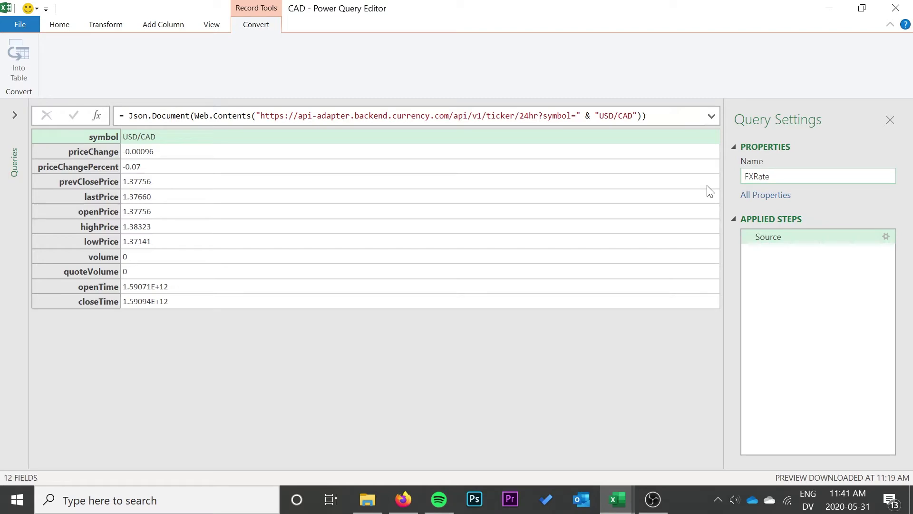
key("Return")
left_click(60, 24)
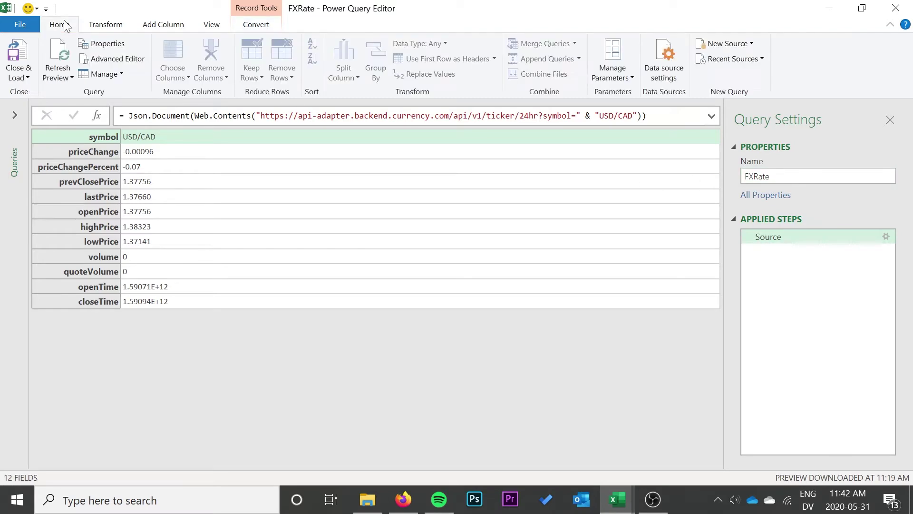
left_click(24, 77)
left_click(40, 108)
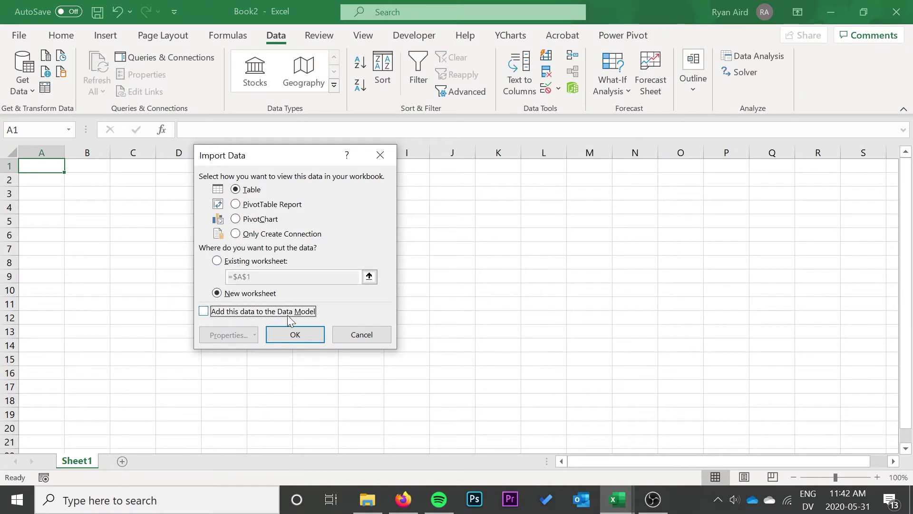
Load the FXRate results as a table on the existing worksheet
left_click(246, 262)
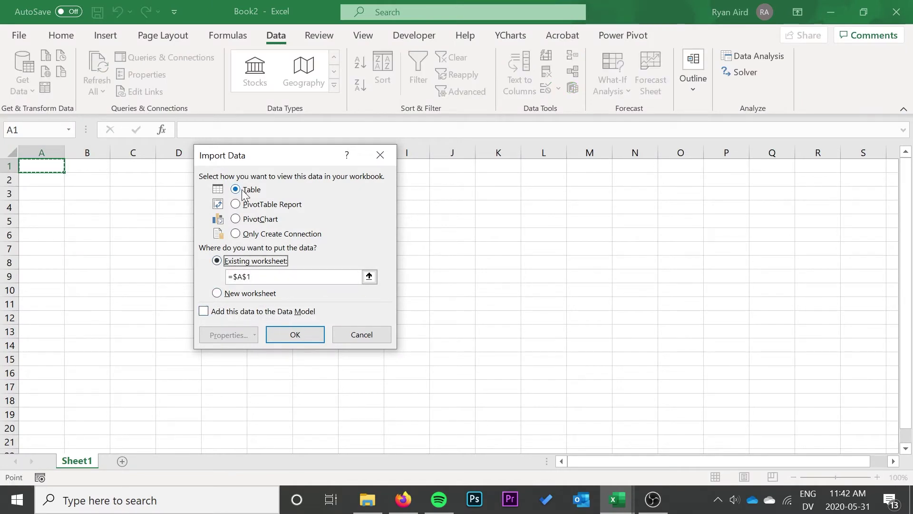
left_click(295, 335)
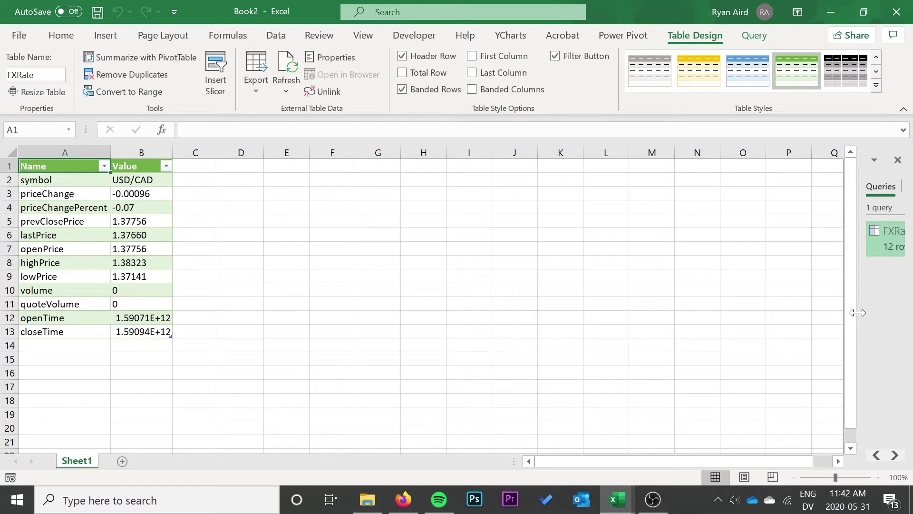
left_click_drag(858, 312, 707, 330)
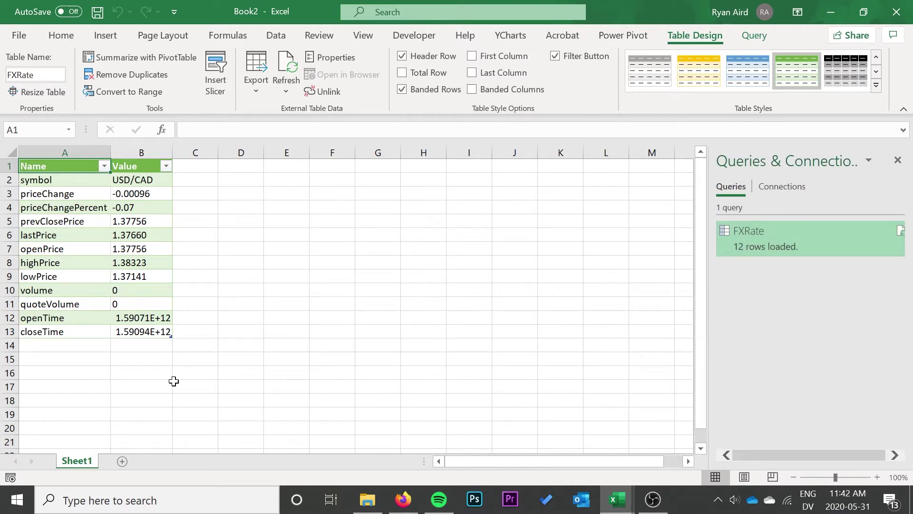
Change FXRate to Only Create Connection, accepting removal of the loaded A1:B13 table
right_click(785, 250)
left_click(812, 318)
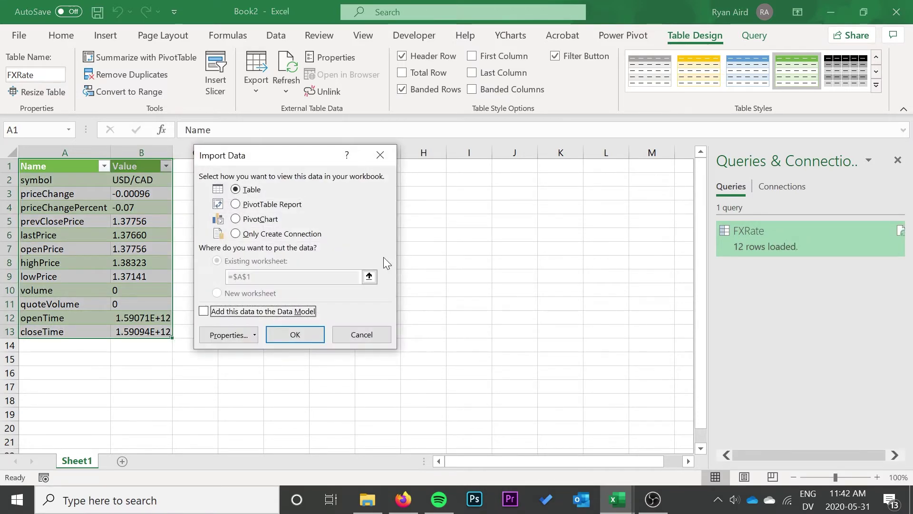
left_click(292, 234)
left_click(306, 335)
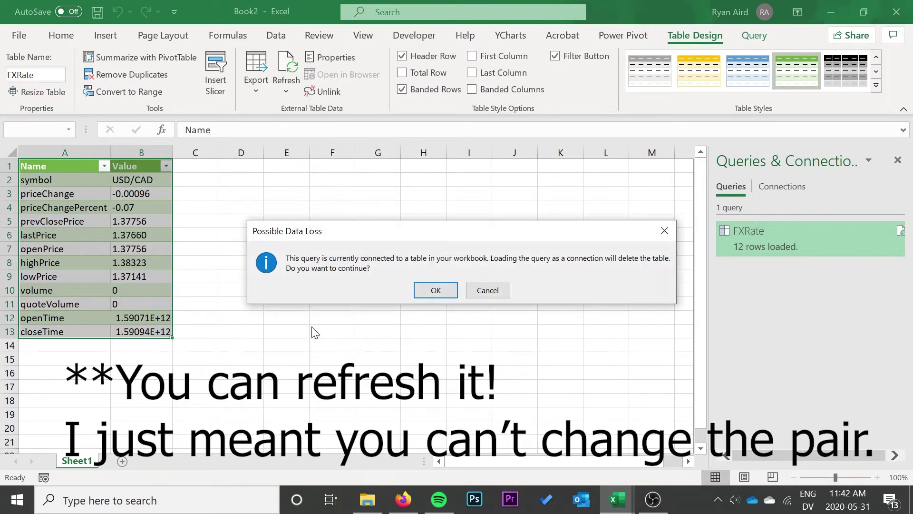
left_click(443, 289)
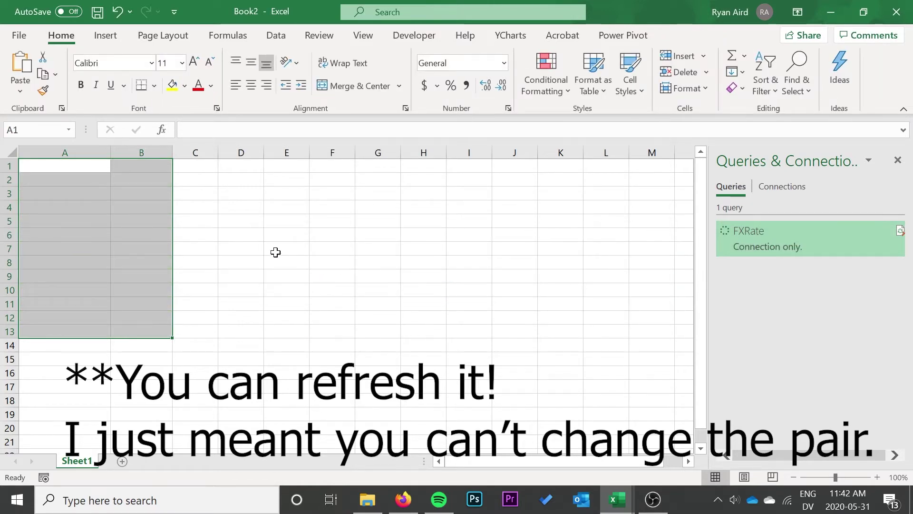
left_click(275, 250)
left_click(42, 167)
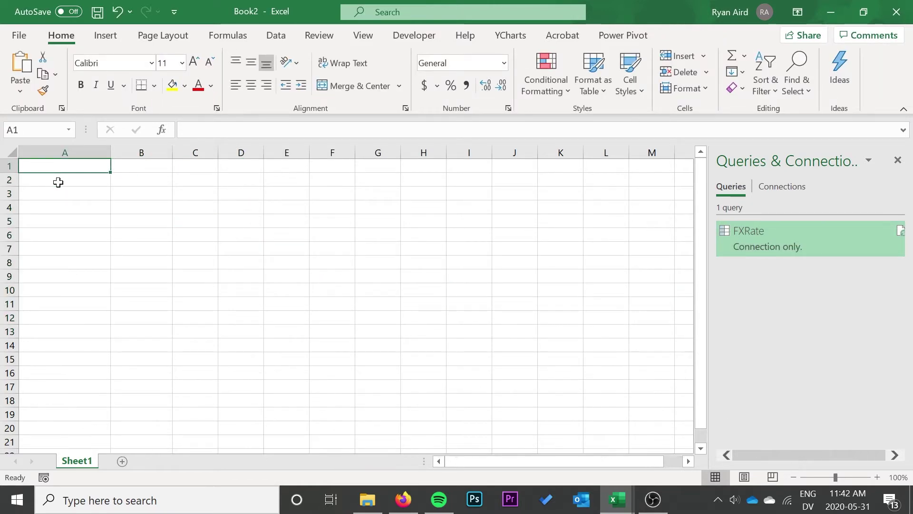
Enter the header Pair in A1 with USD/CAD, USD/CHF and EUR/USD below, then select A1:A4
type("Pair")
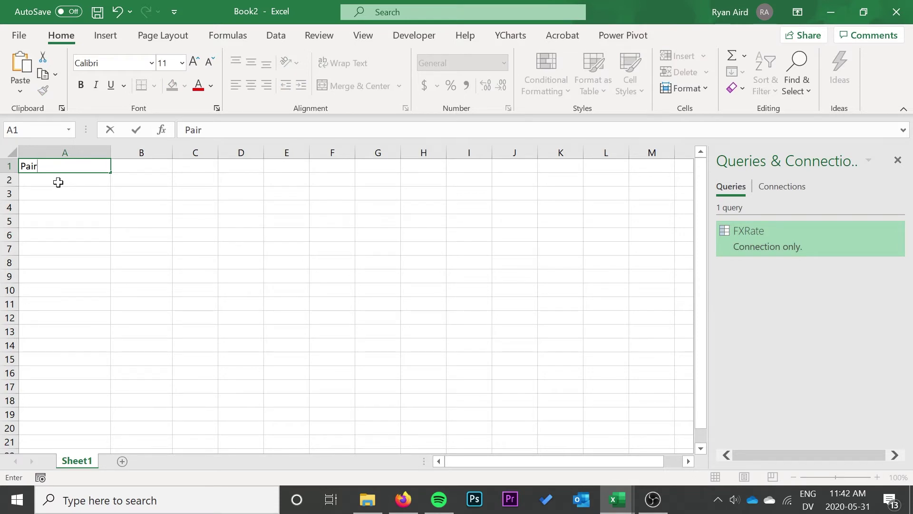
left_click(58, 182)
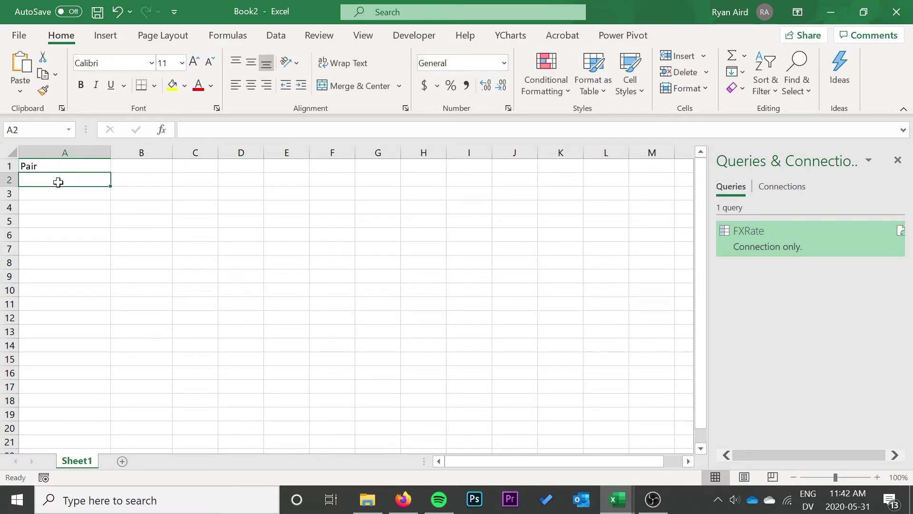
type("USD/CAD")
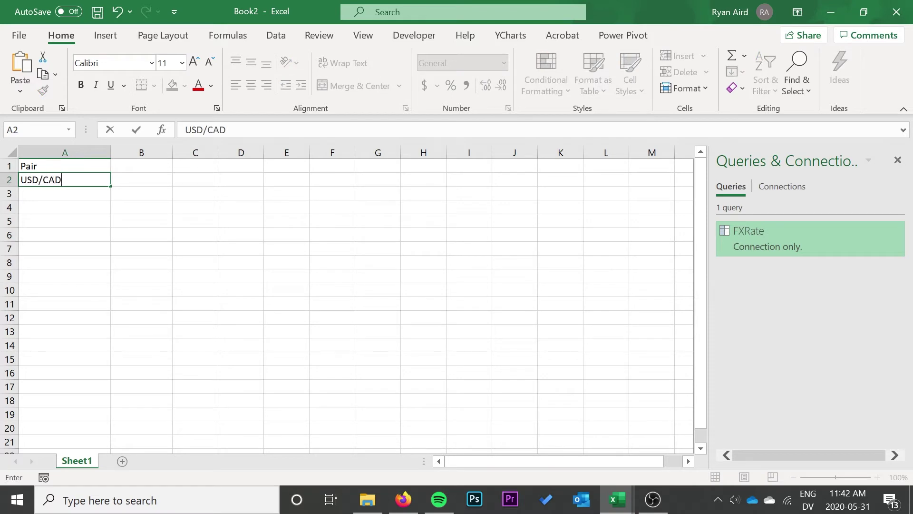
key("Return")
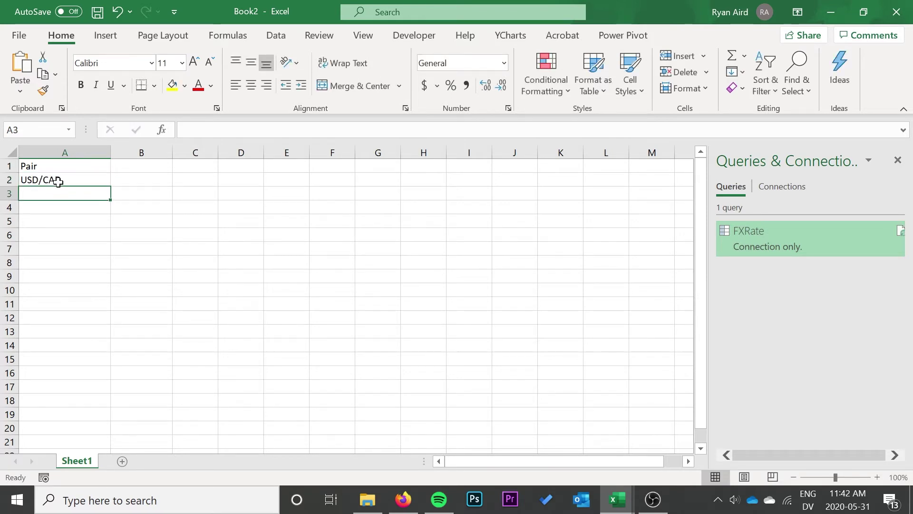
type("USD/CAD")
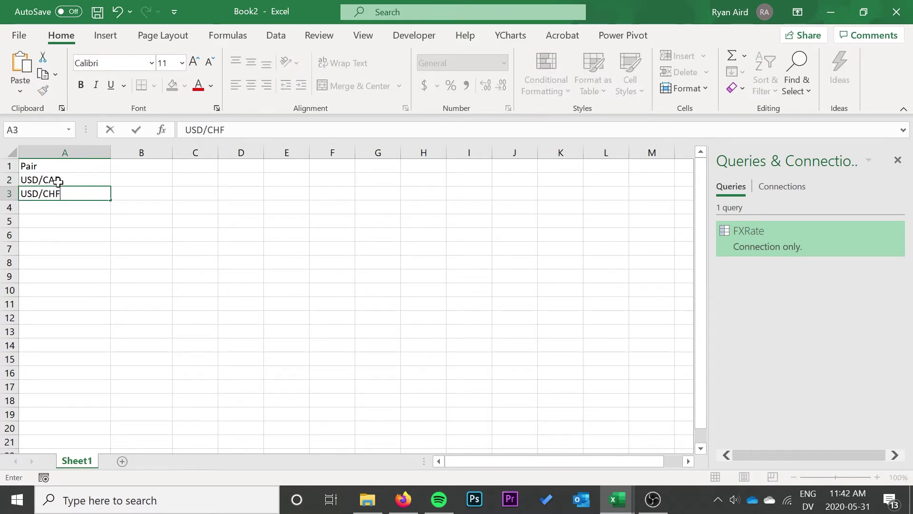
key("Return")
type("EUR/USD")
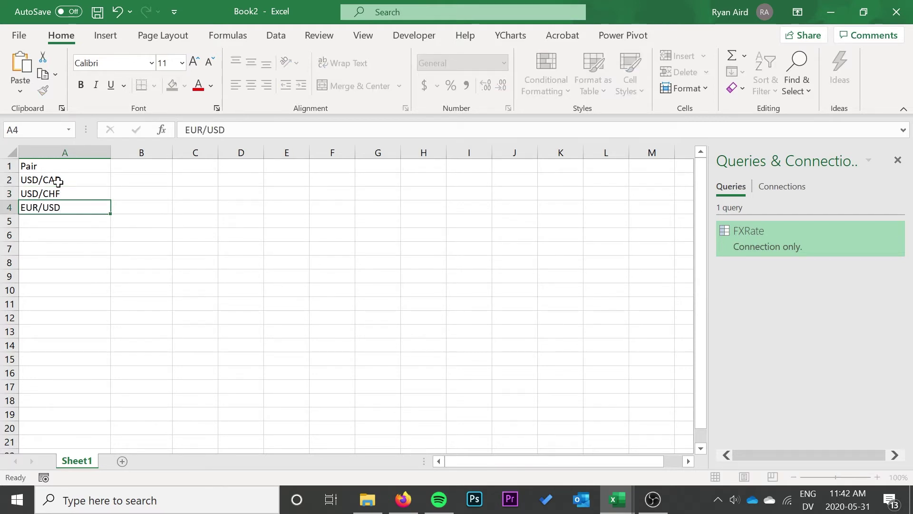
key("Return")
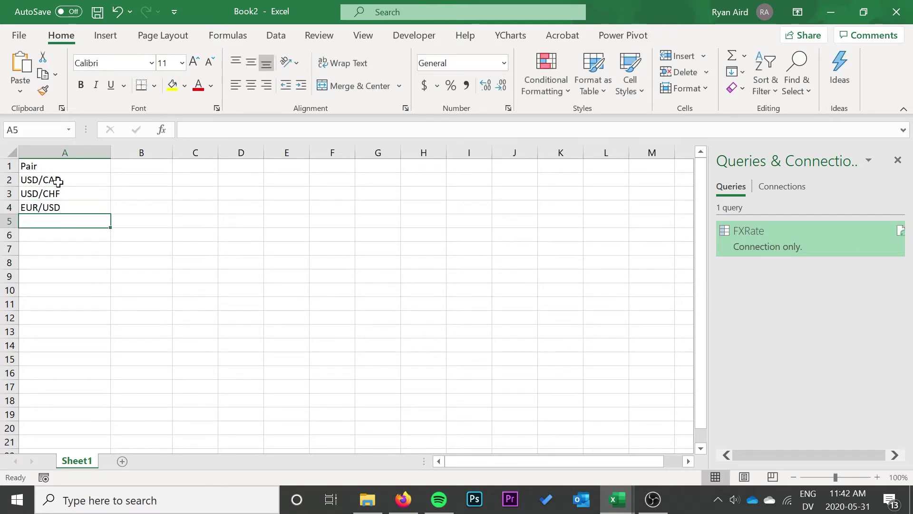
left_click_drag(64, 165, 67, 206)
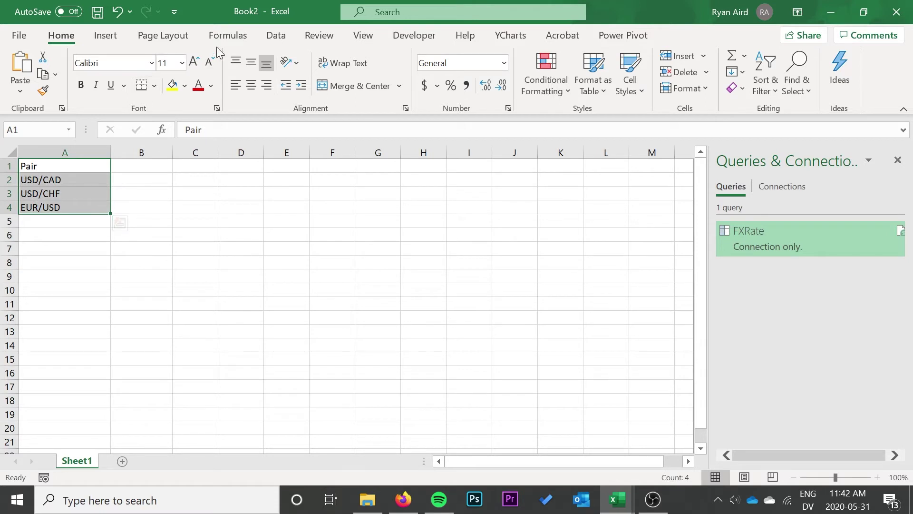
left_click(275, 35)
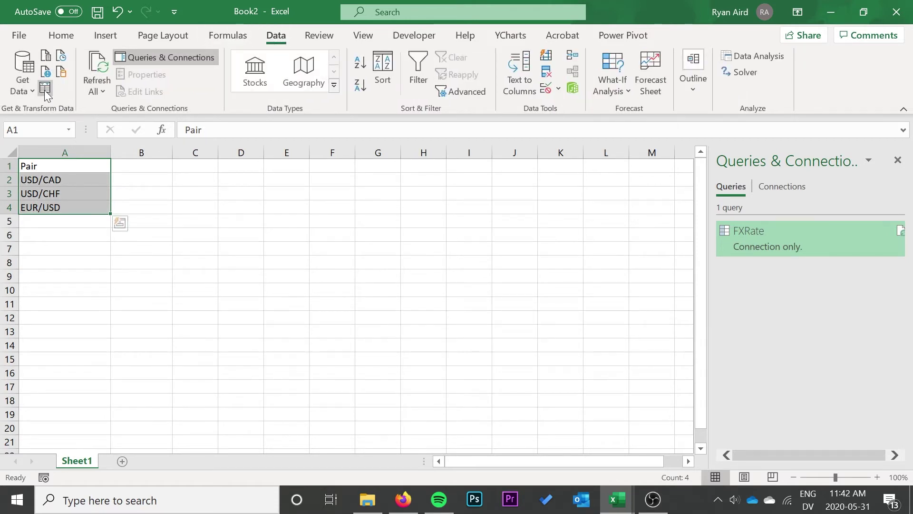
Load the pairs into Power Query as Table2 and drill FXRate down to lastPrice 1.37660
left_click(45, 91)
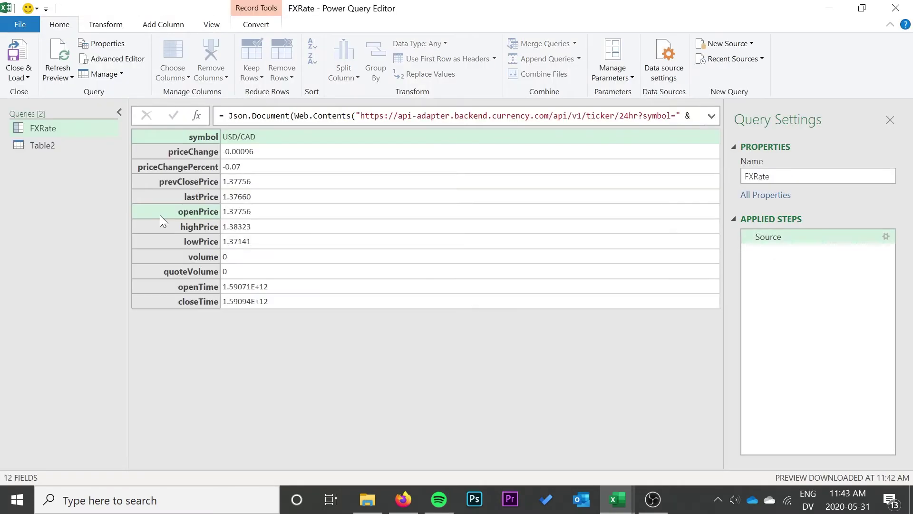
left_click(256, 197)
right_click(256, 197)
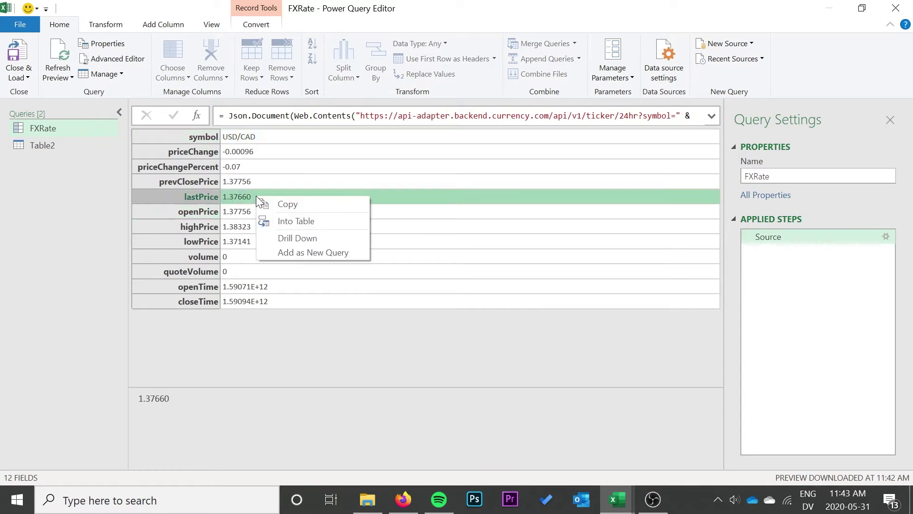
left_click(311, 237)
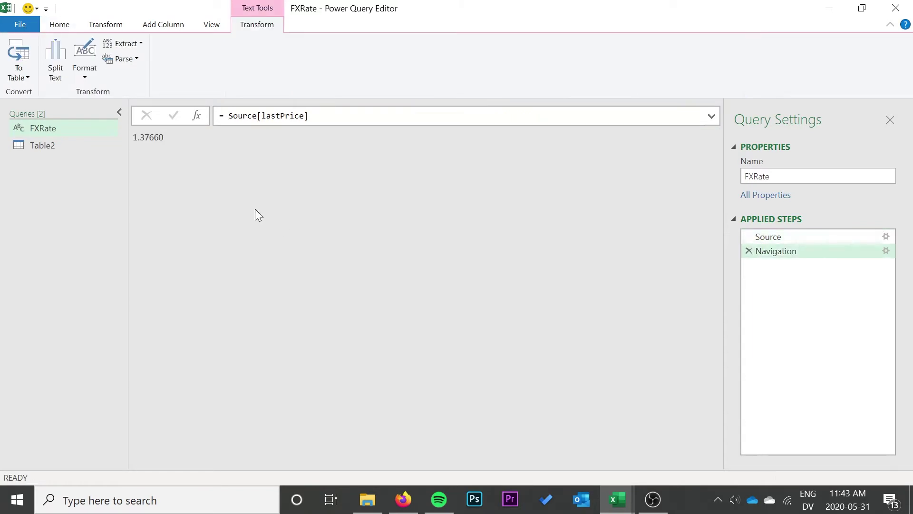
left_click(74, 28)
left_click(130, 60)
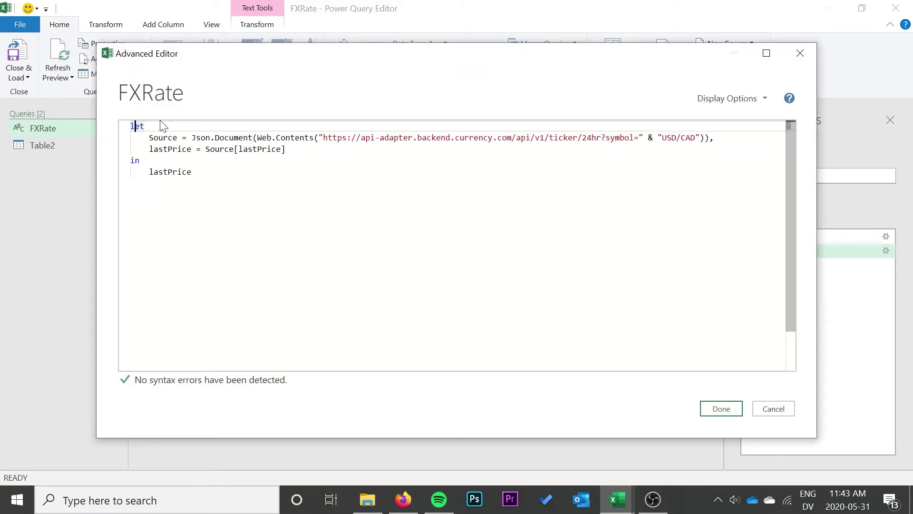
Add a (Pair as text) => parameter line to FXRate and replace the URL's USD/CAD with Pair
key("Return")
key("Up")
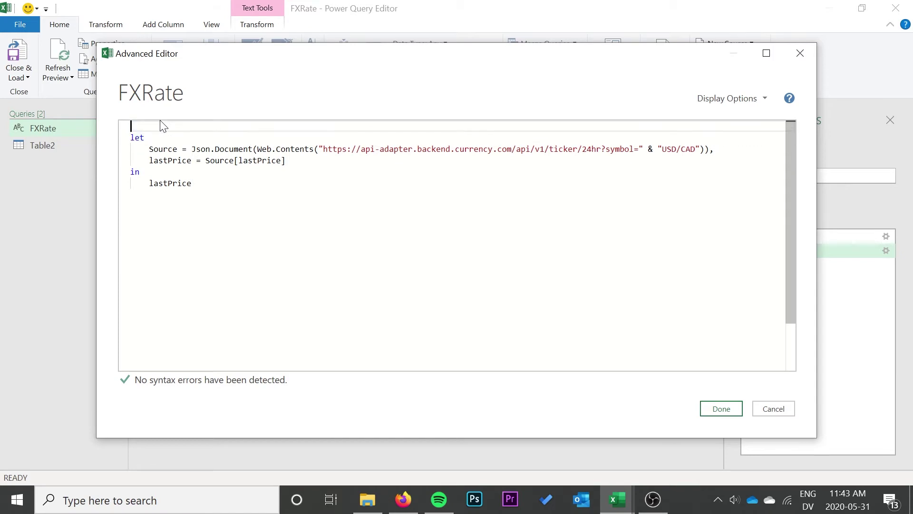
type("(Pair")
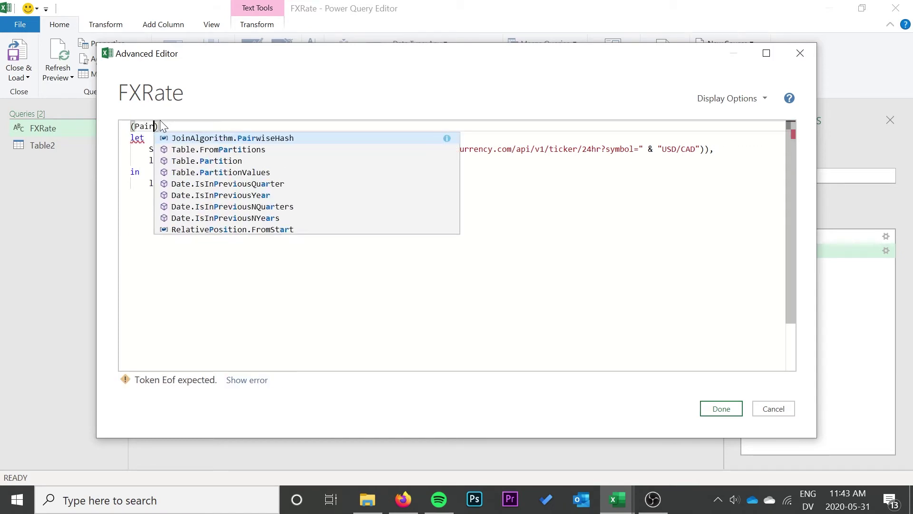
type(" as te")
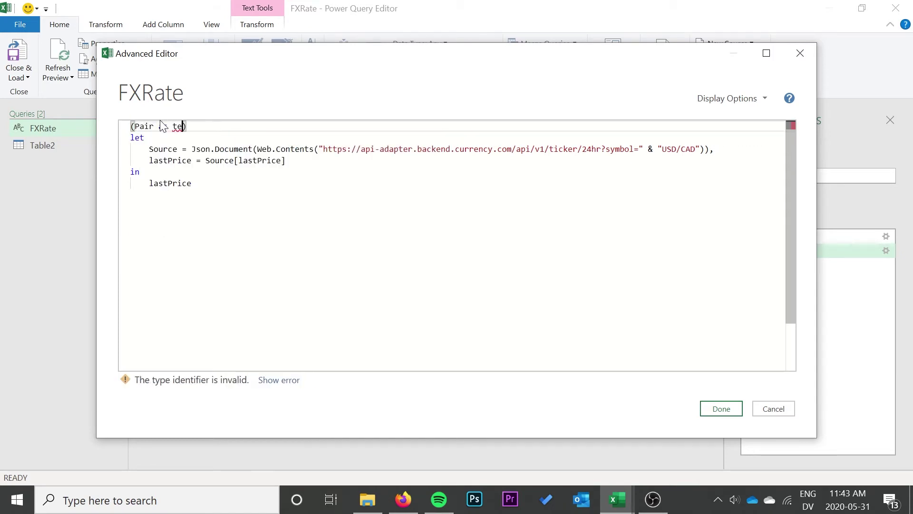
type("xt) =>")
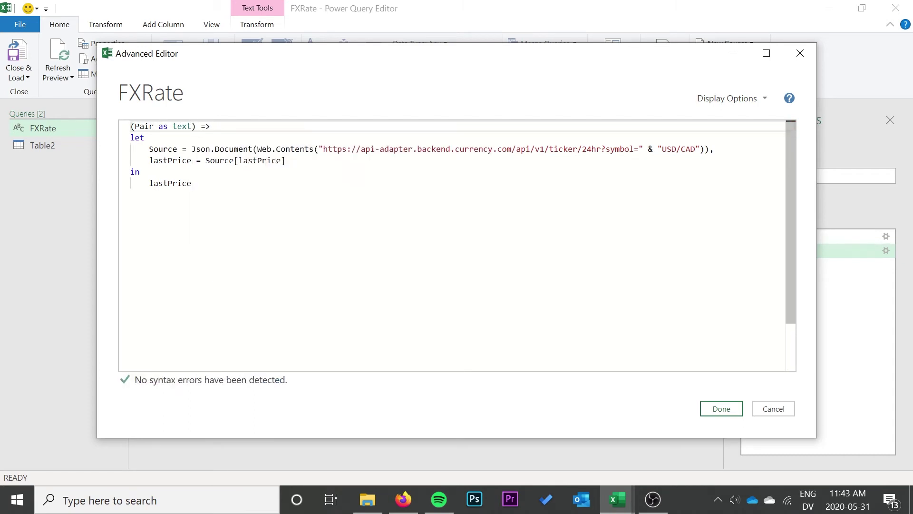
left_click(699, 149)
key("BackSpace")
key("BackSpace")
key("BackSpace")
key("BackSpace")
key("BackSpace")
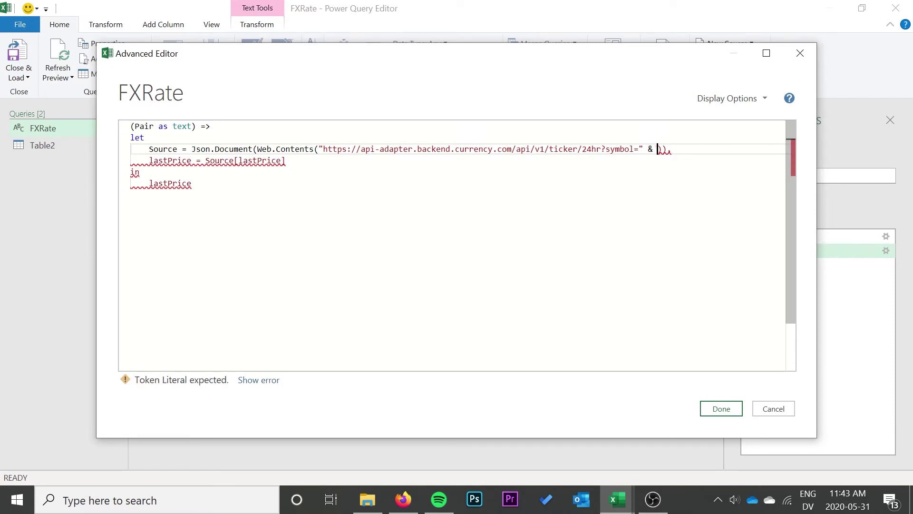
type("Pair")
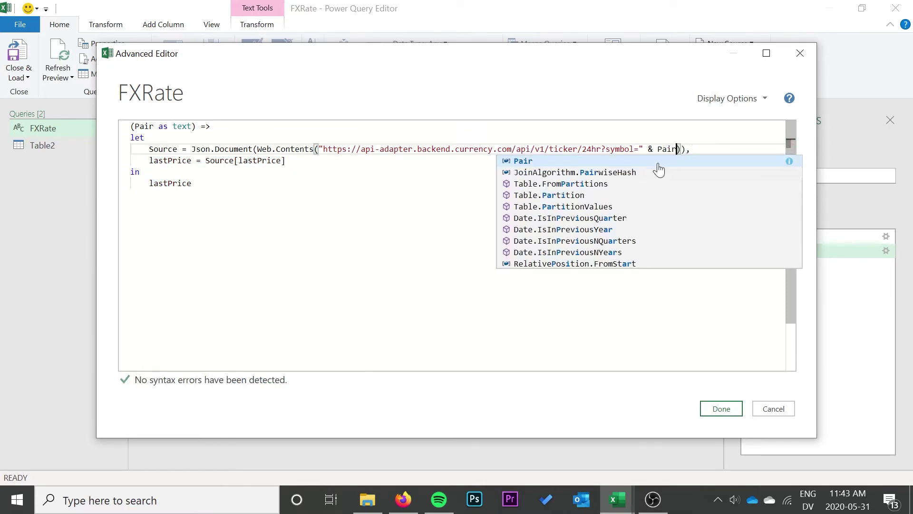
key("Escape")
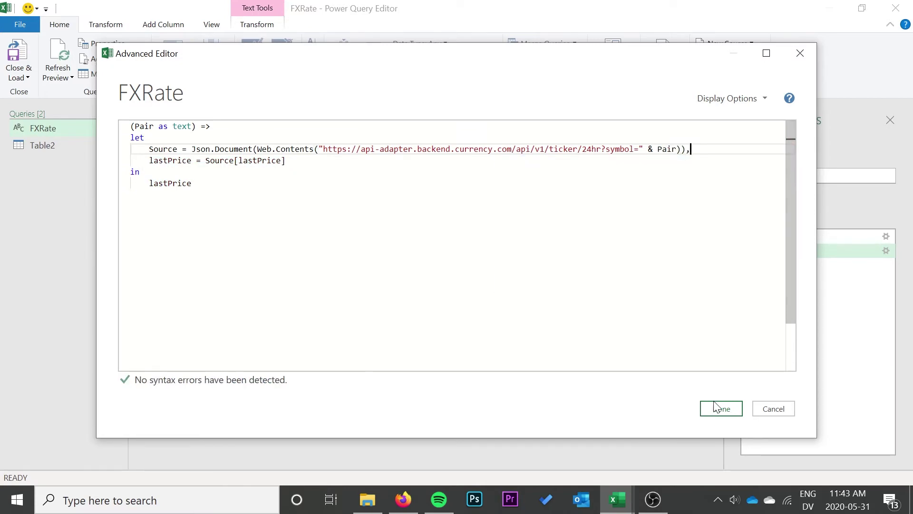
Save the code and test the FXRate function with USD/CAD
left_click(717, 408)
key("Tab")
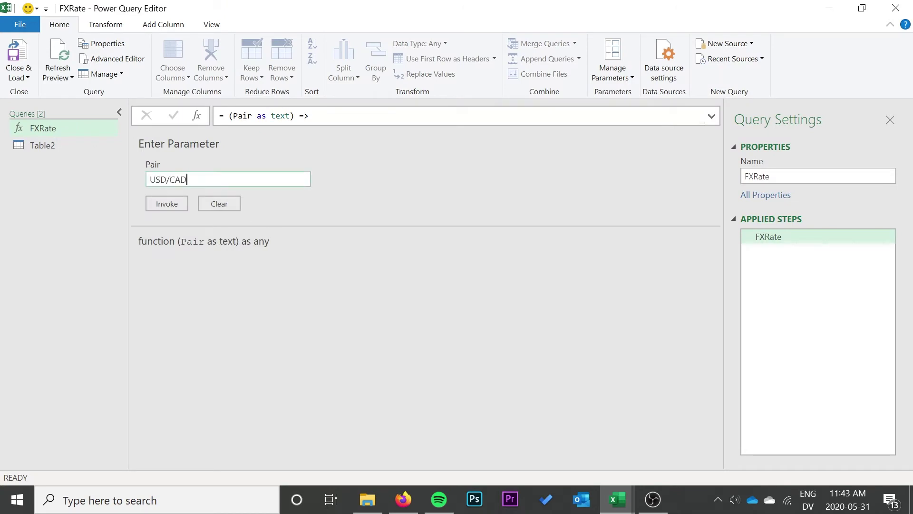
left_click(176, 203)
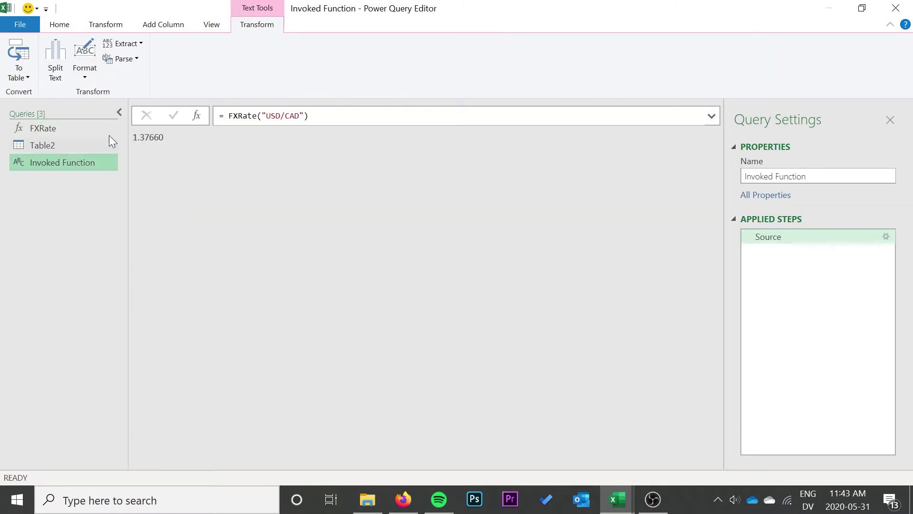
Delete the Invoked Function test query and display the Table2 pair list
right_click(75, 165)
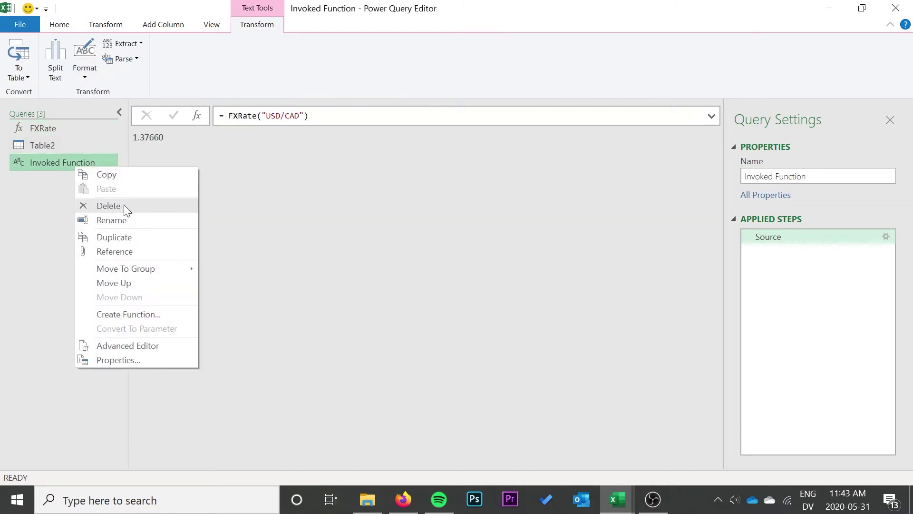
left_click(124, 205)
left_click(525, 270)
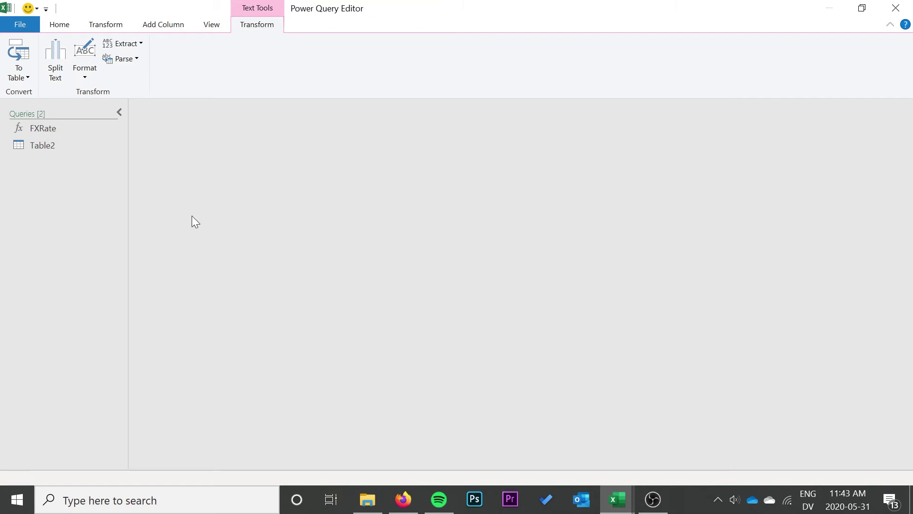
left_click(52, 126)
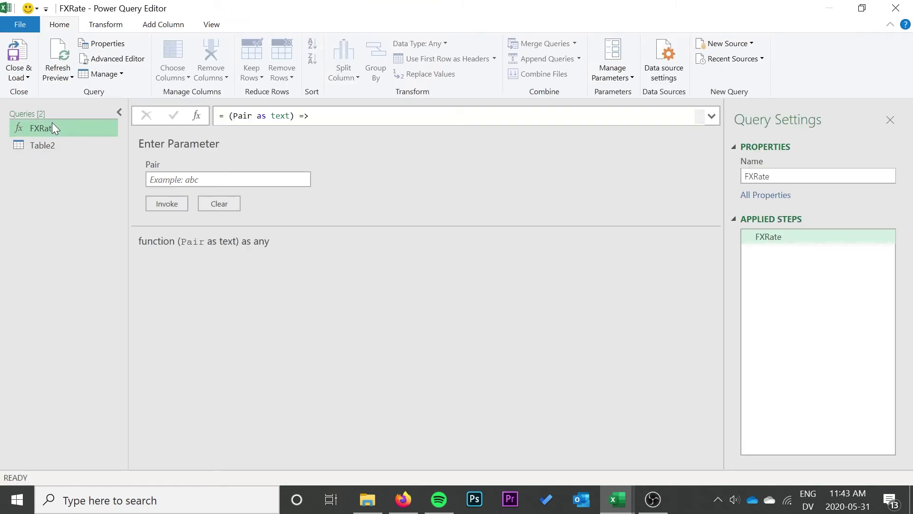
left_click(48, 149)
Add a Text Before Delimiter column from the example USD, yielding USD, USD, EUR
left_click(166, 25)
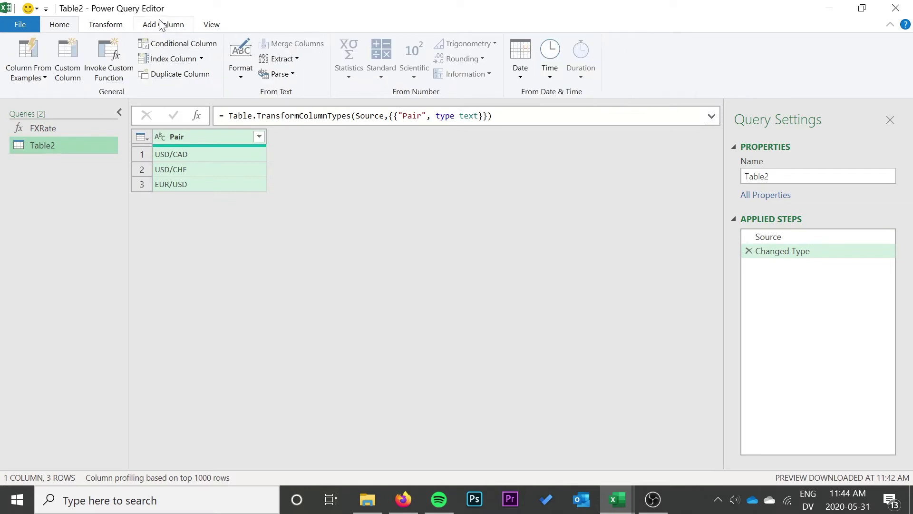
left_click(42, 78)
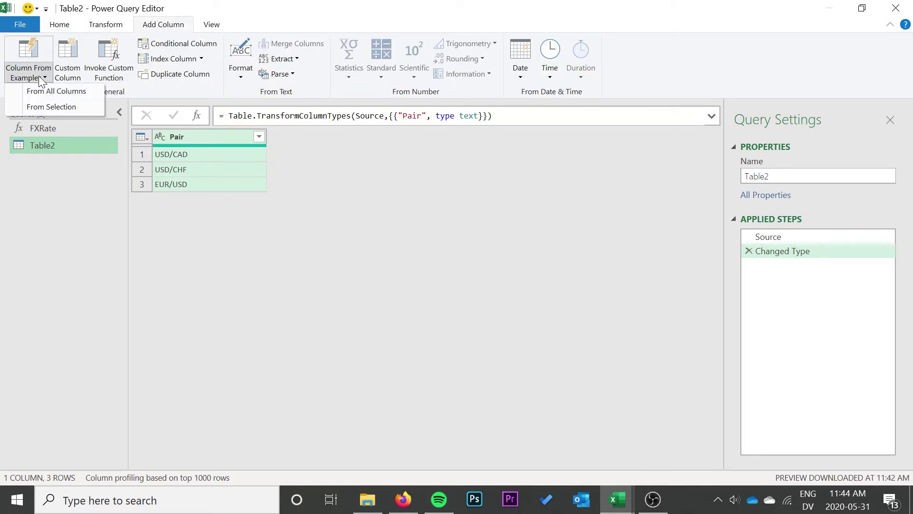
left_click(57, 107)
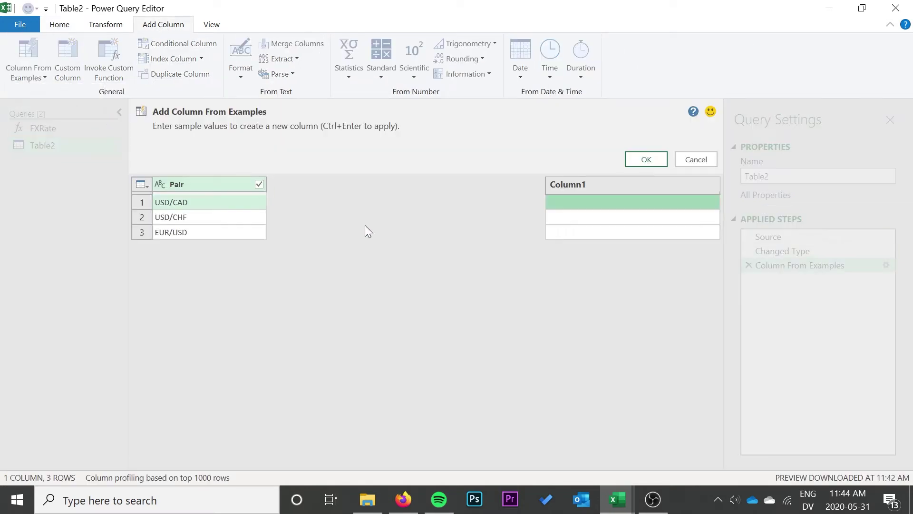
type("USD")
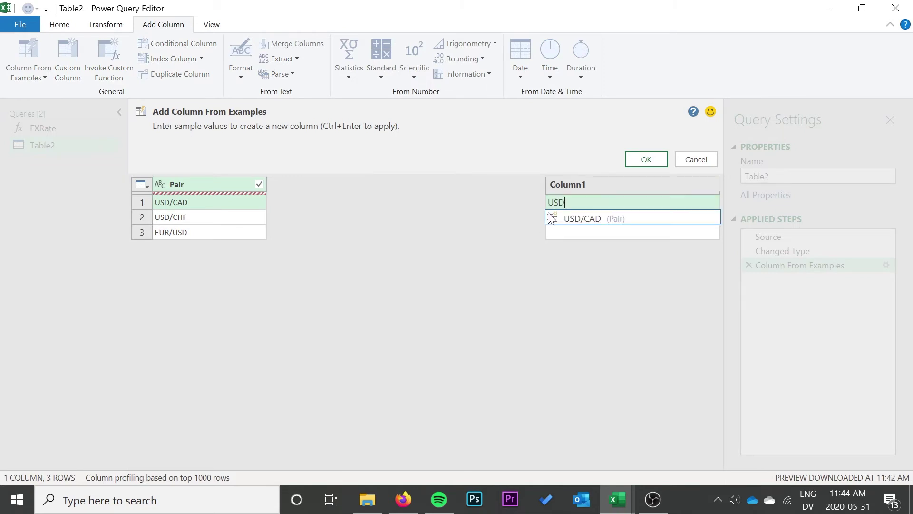
key("Return")
left_click(646, 160)
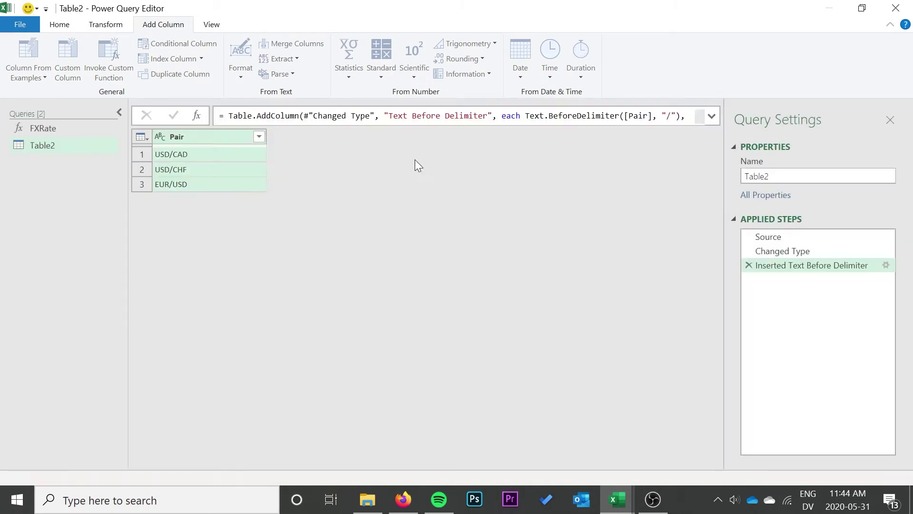
left_click(61, 25)
In the Advanced Editor, rename the step to Inserted Exchange Rate and the column to Exchange Rate
left_click(97, 61)
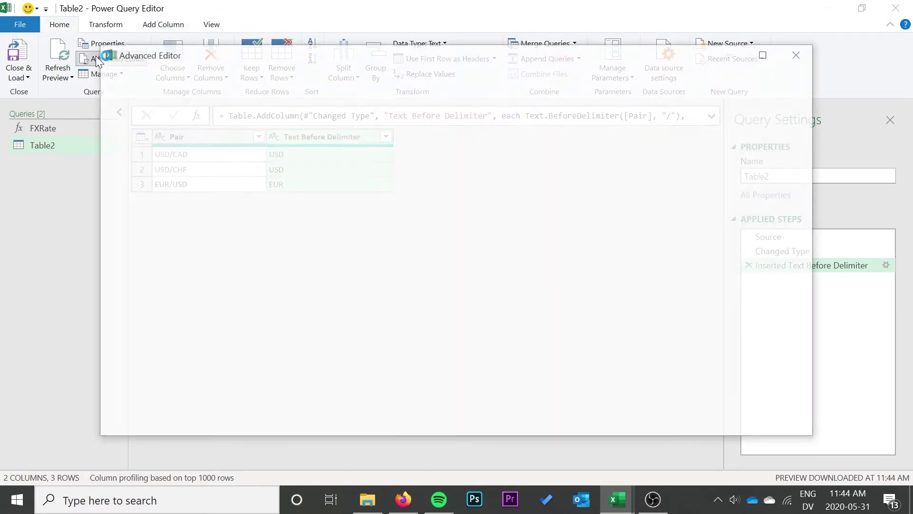
left_click_drag(153, 57, 155, 75)
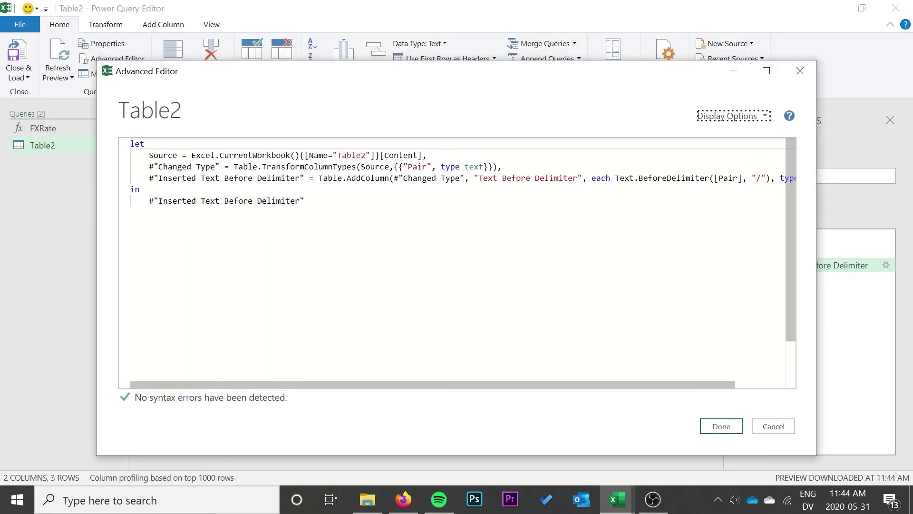
left_click_drag(300, 178, 162, 178)
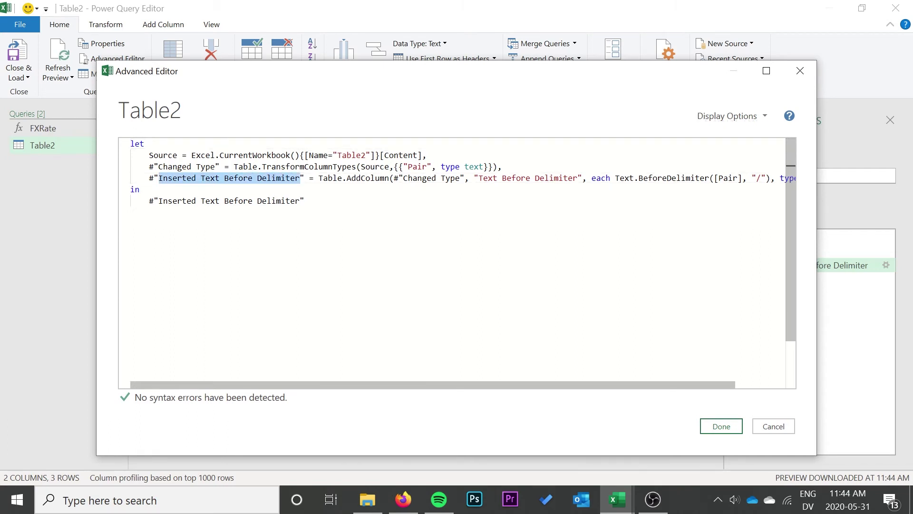
key("BackSpace")
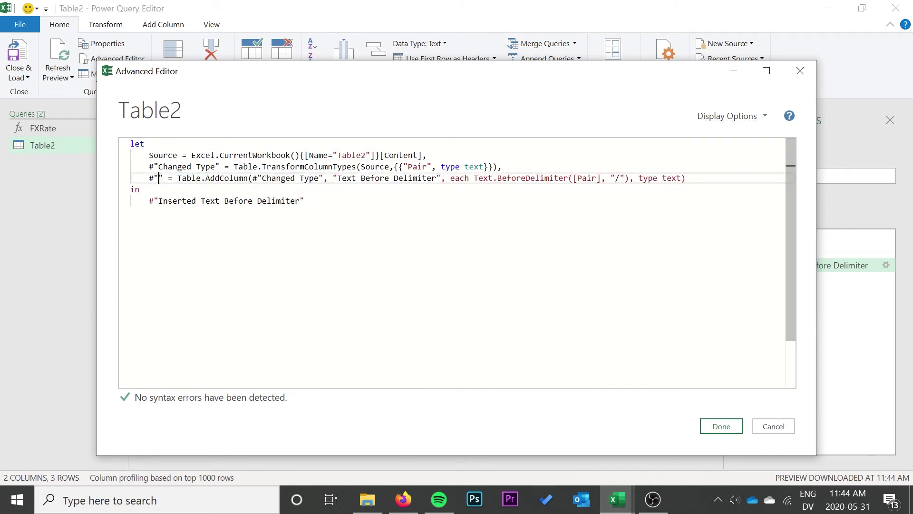
type("Inserted FX")
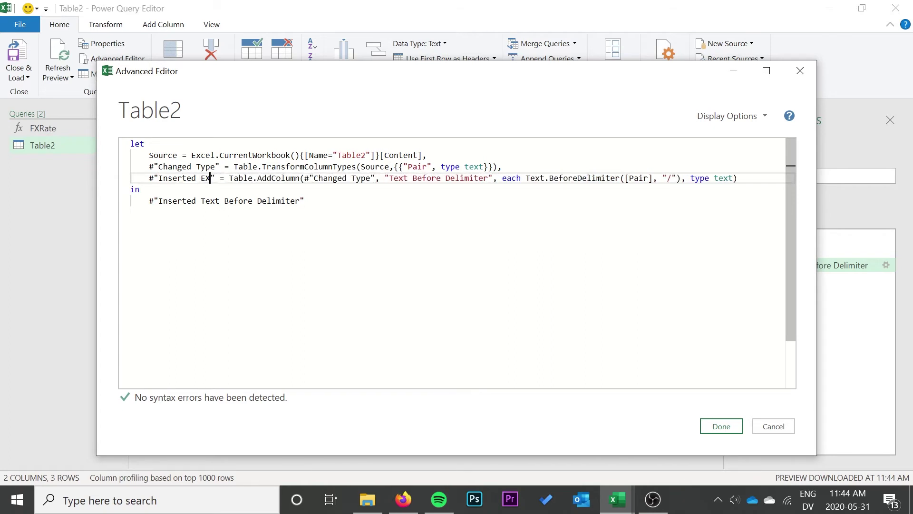
type("change Ra")
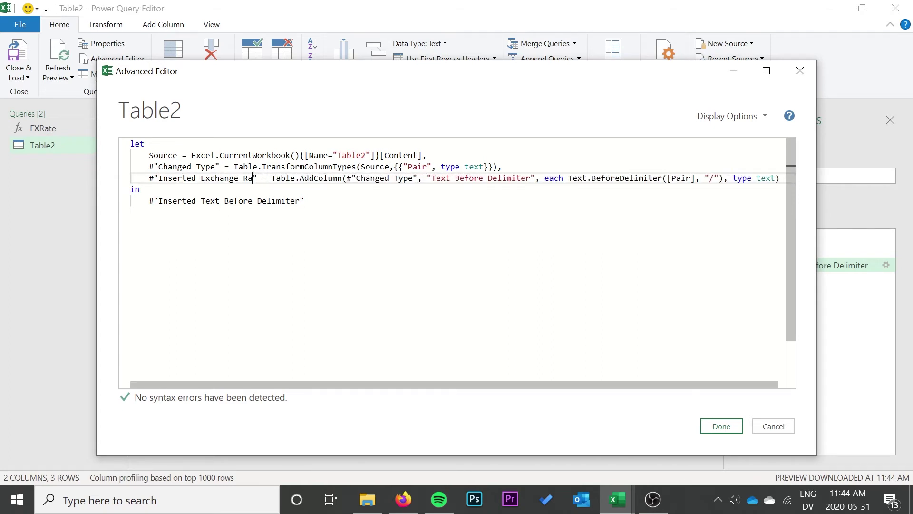
type("te")
left_click_drag(301, 200, 205, 201)
type("Exchange Rat")
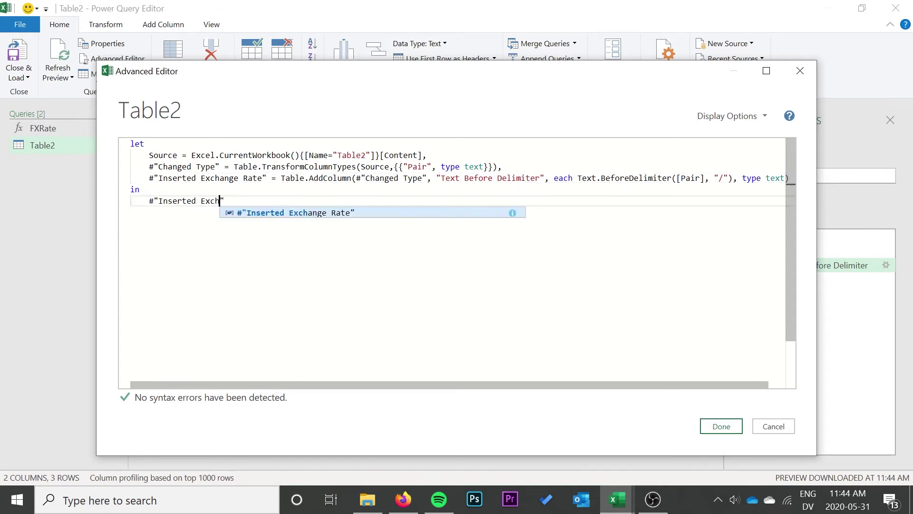
type("e")
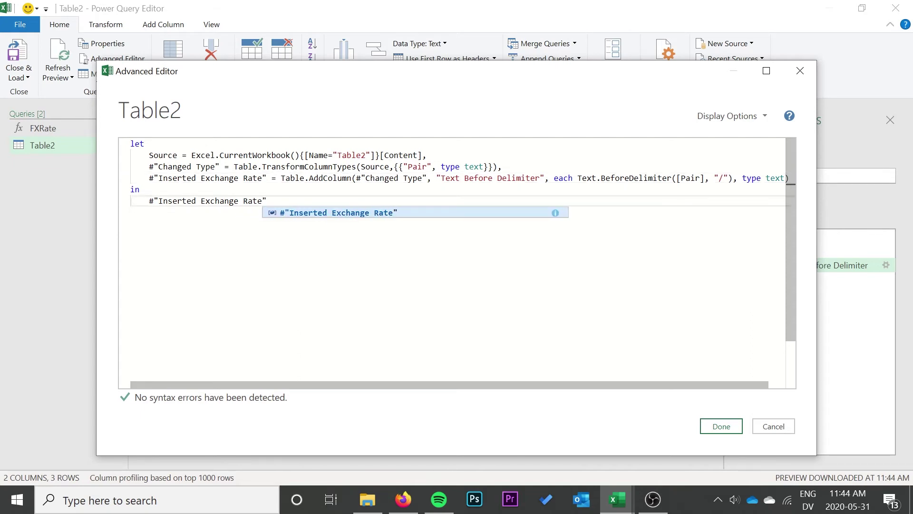
left_click_drag(541, 178, 441, 177)
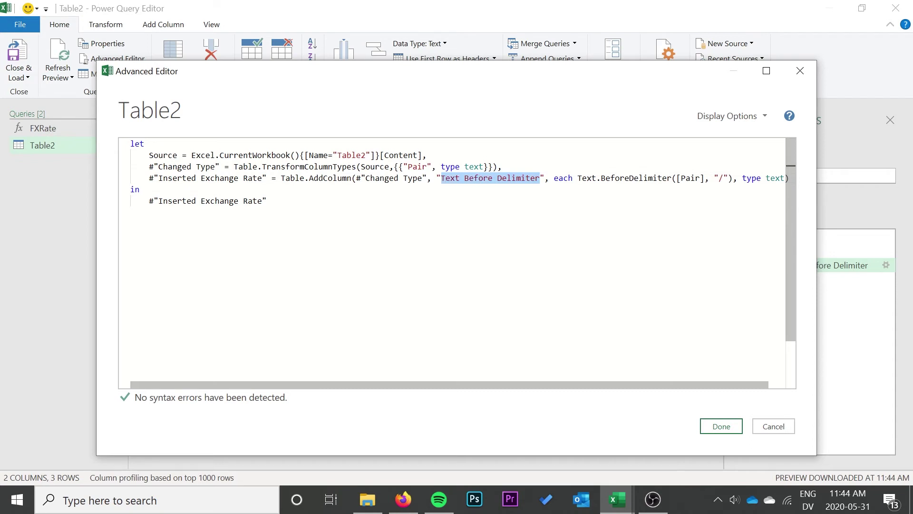
type("Exchange R")
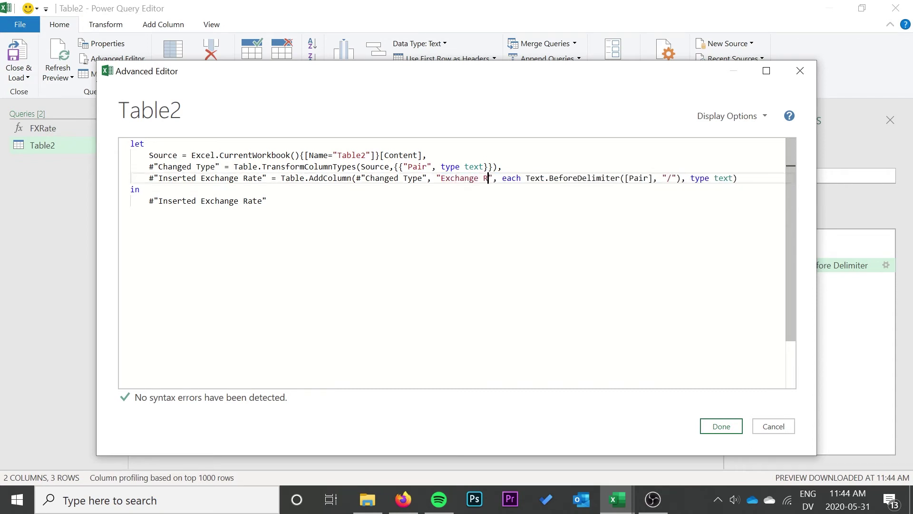
type("ate")
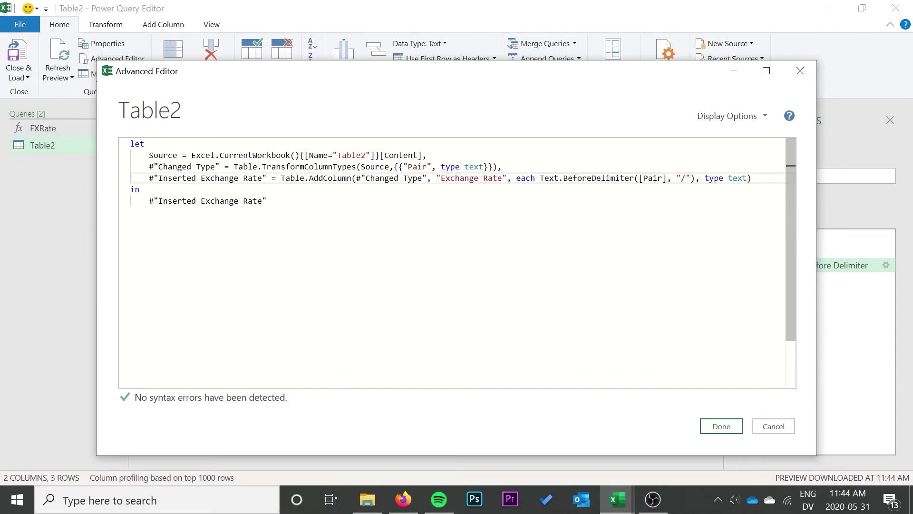
Replace Text.BeforeDelimiter with FXRate([Pair]) and apply the edited query code
key("BackSpace")
key("BackSpace")
key("BackSpace")
key("BackSpace")
key("BackSpace")
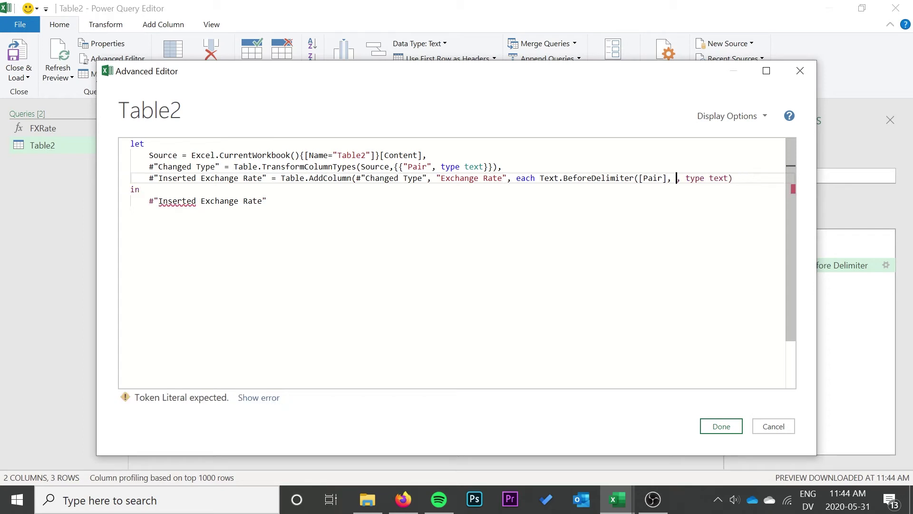
key("Delete")
type(")")
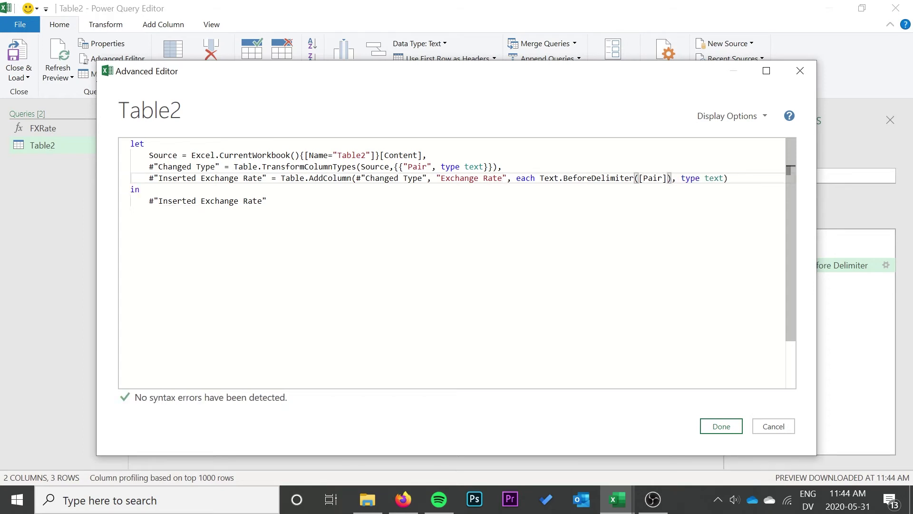
left_click_drag(634, 178, 591, 178)
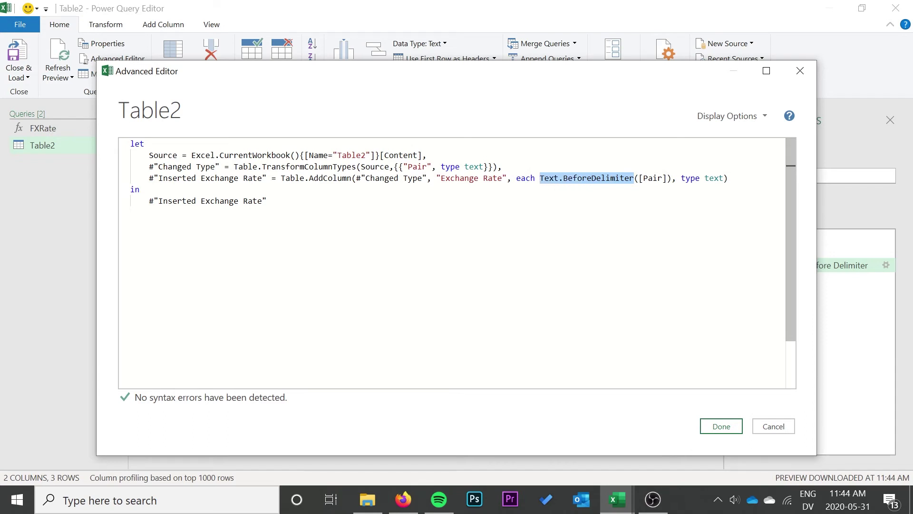
key("BackSpace")
type("FXR")
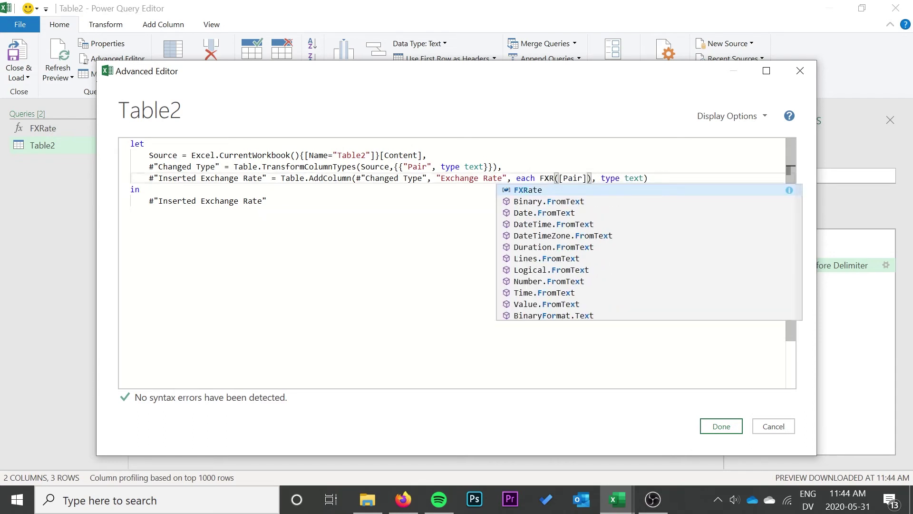
key("Tab")
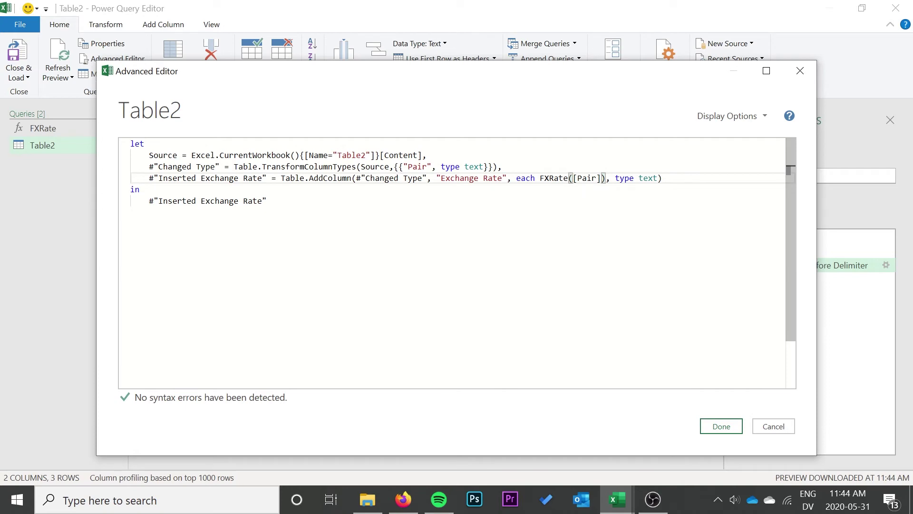
left_click(722, 427)
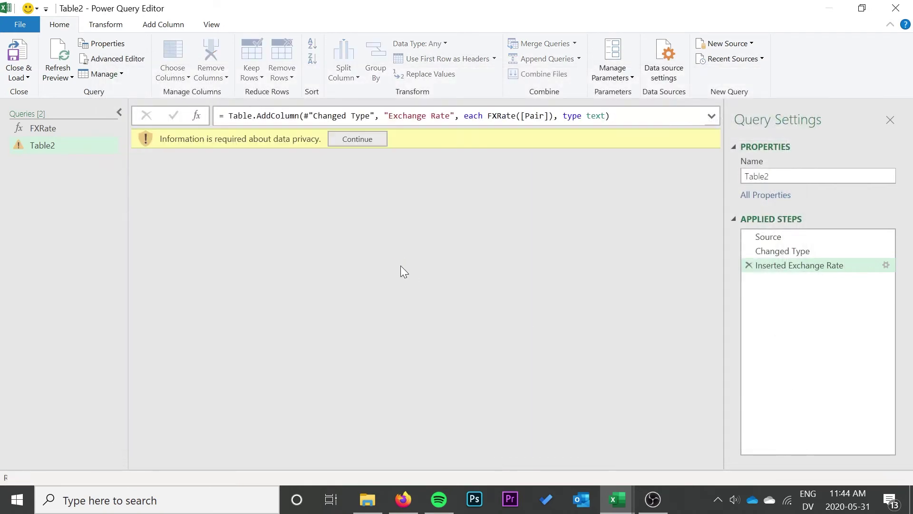
Ignore privacy level checks for this file so the preview shows the three exchange rates
left_click(375, 141)
left_click(339, 232)
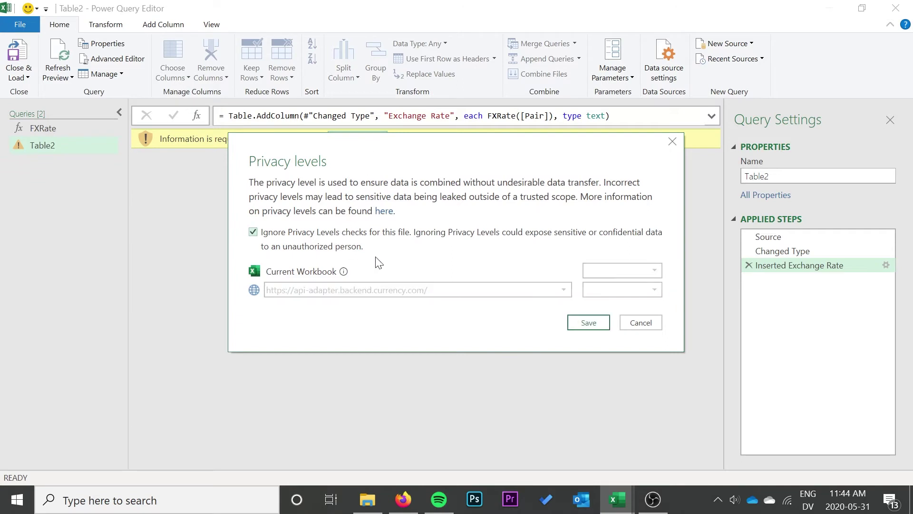
left_click(590, 325)
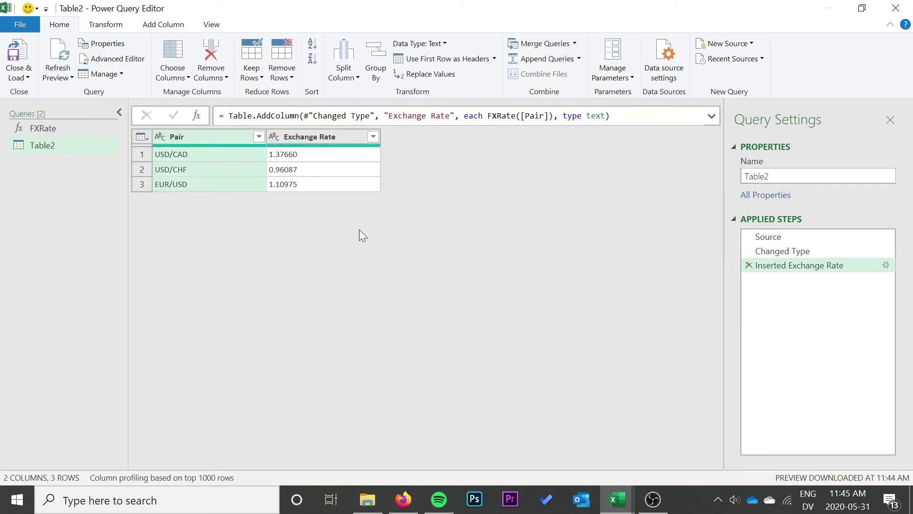
left_click(22, 77)
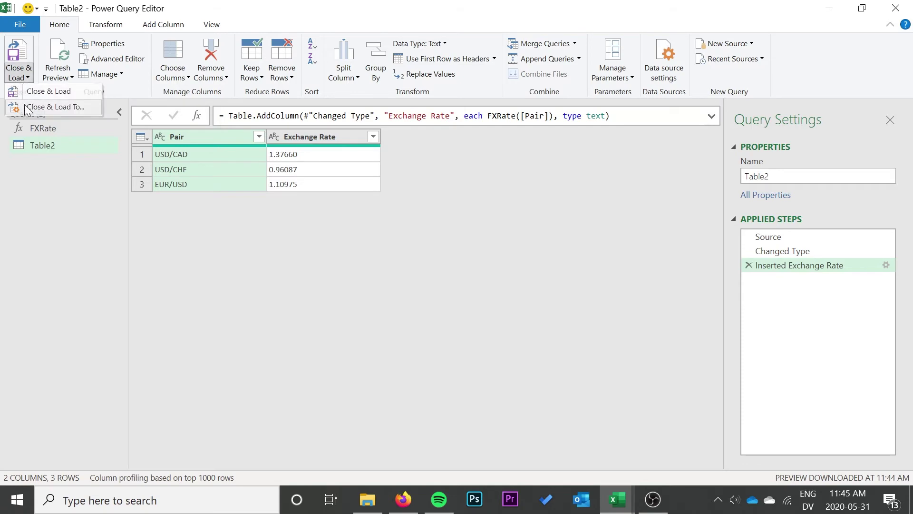
Load the query as a table on a new worksheet, Sheet2, and view it
left_click(38, 90)
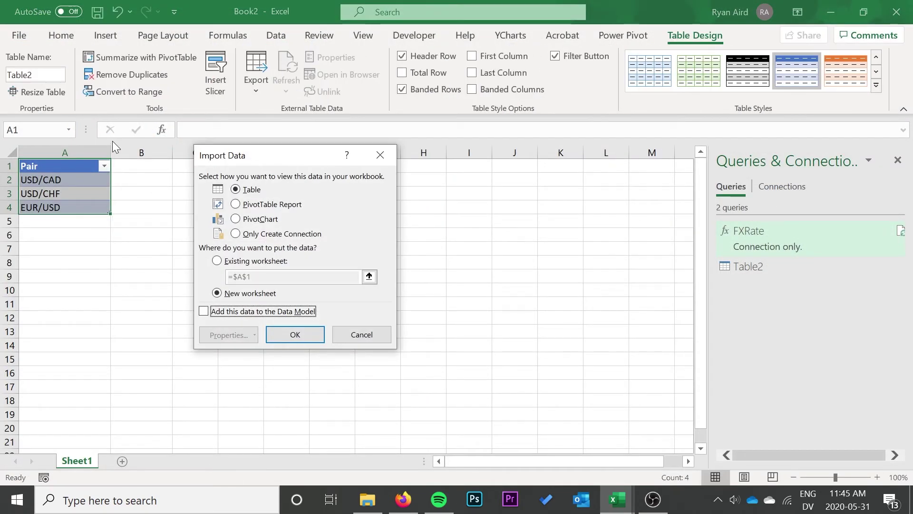
left_click(291, 329)
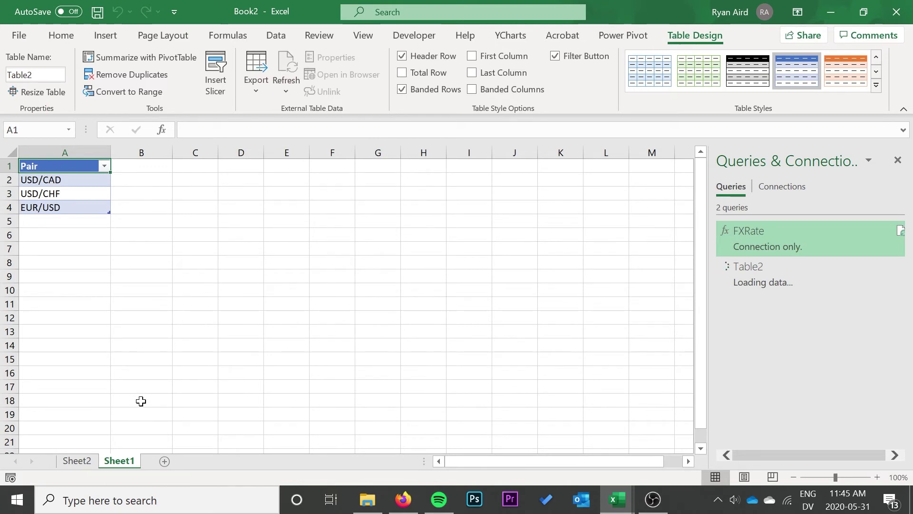
left_click(77, 460)
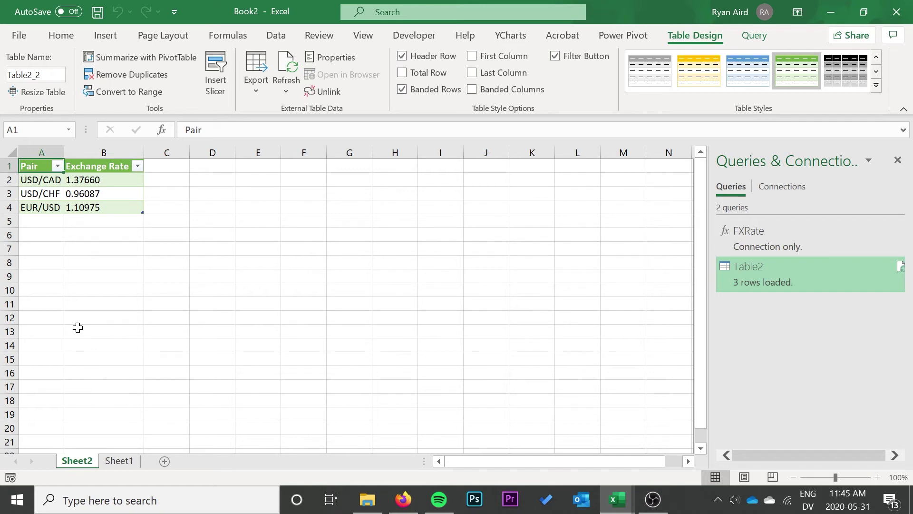
left_click(122, 461)
Insert a new row 3 on Sheet1 and enter the pair GBP/USD
left_click(10, 193)
right_click(10, 194)
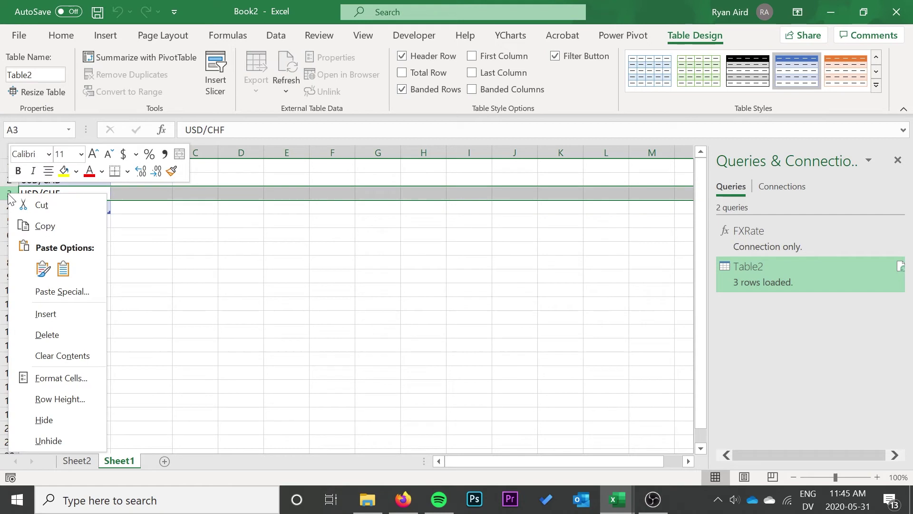
left_click(45, 314)
left_click(41, 196)
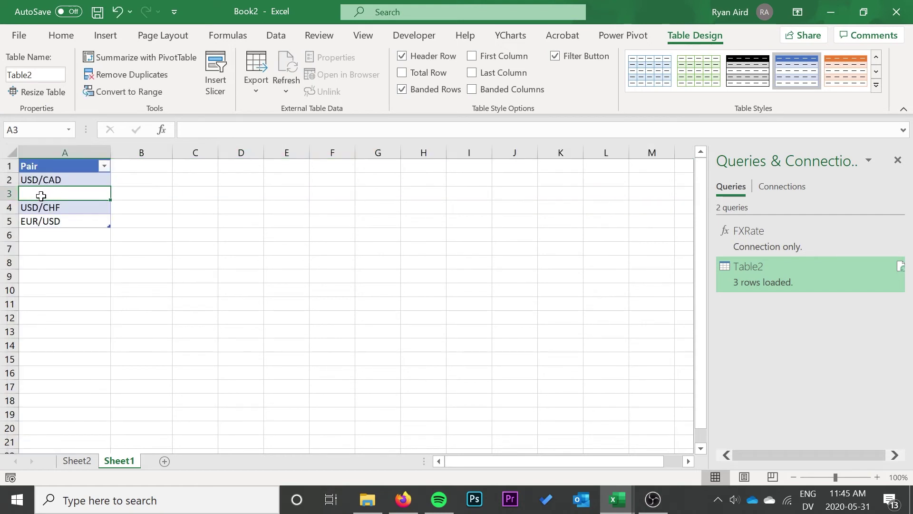
type("GBP/USD")
key("Return")
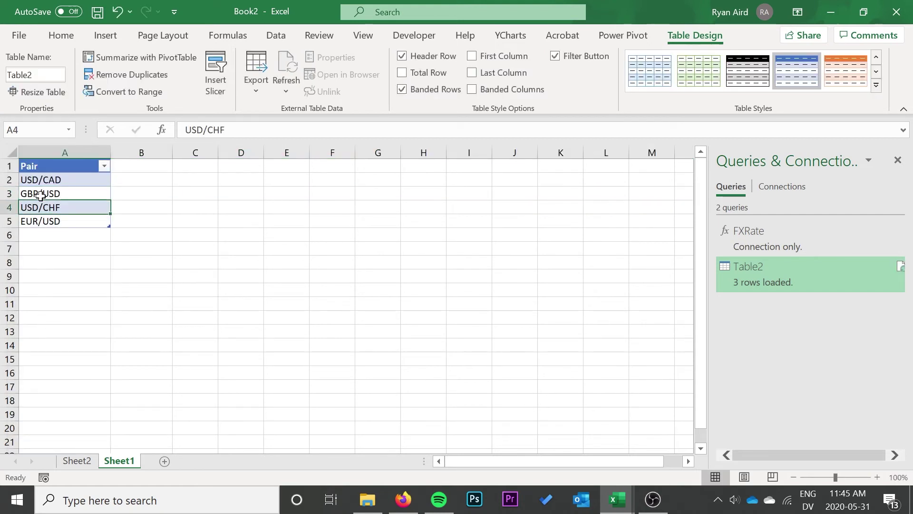
Refresh Table2 on Sheet2 so it shows GBP/USD at 1.23337
left_click(76, 461)
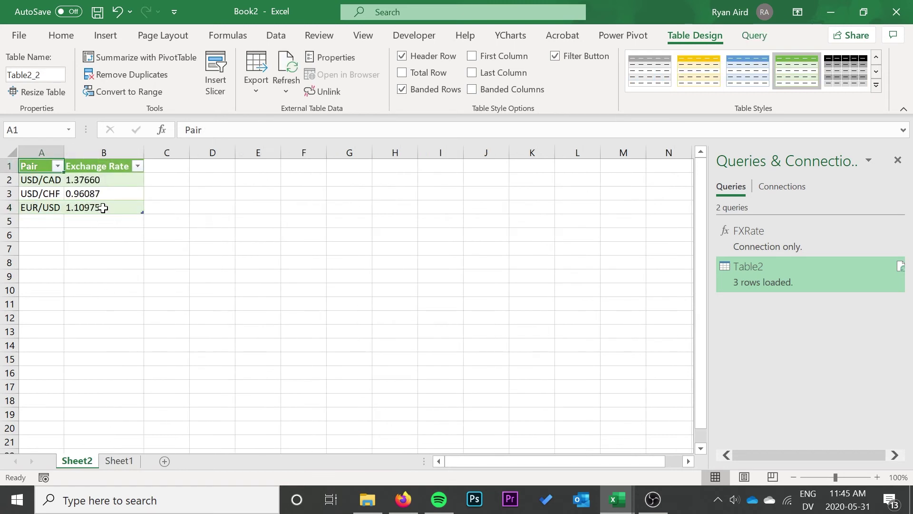
left_click(102, 194)
left_click(755, 35)
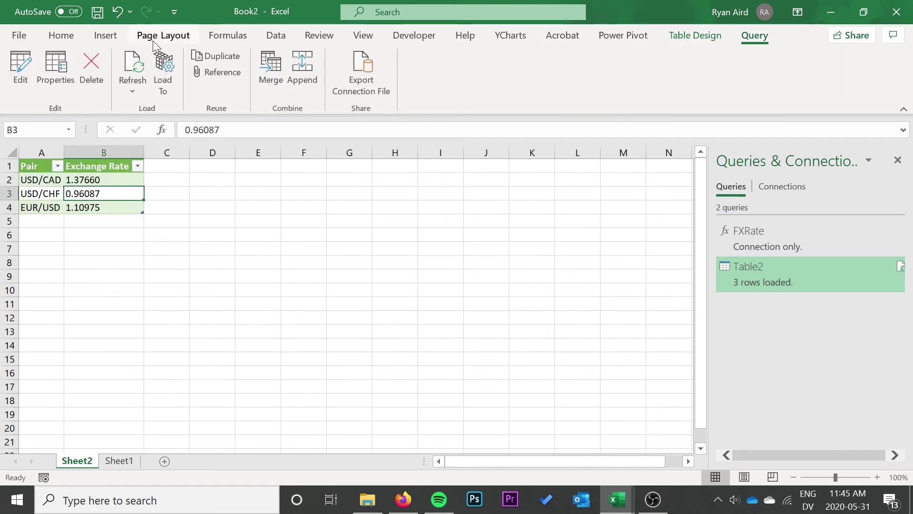
left_click(133, 71)
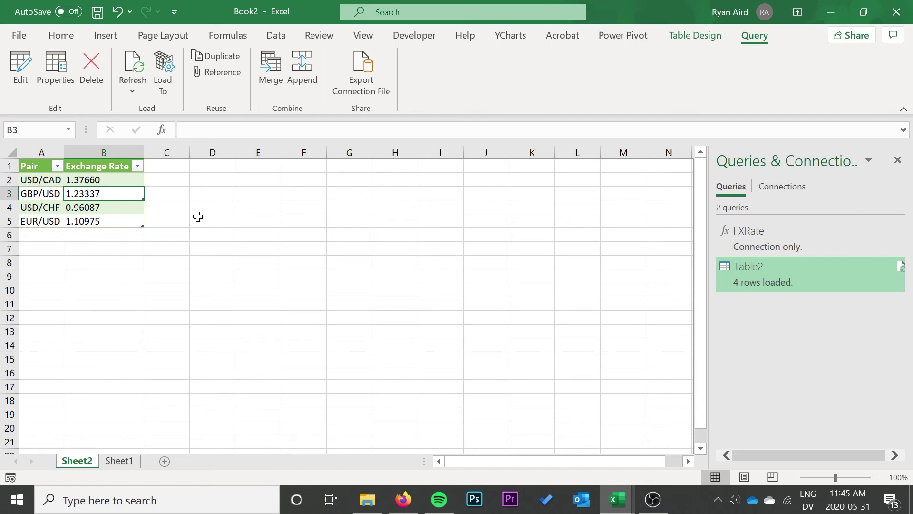
left_click(55, 82)
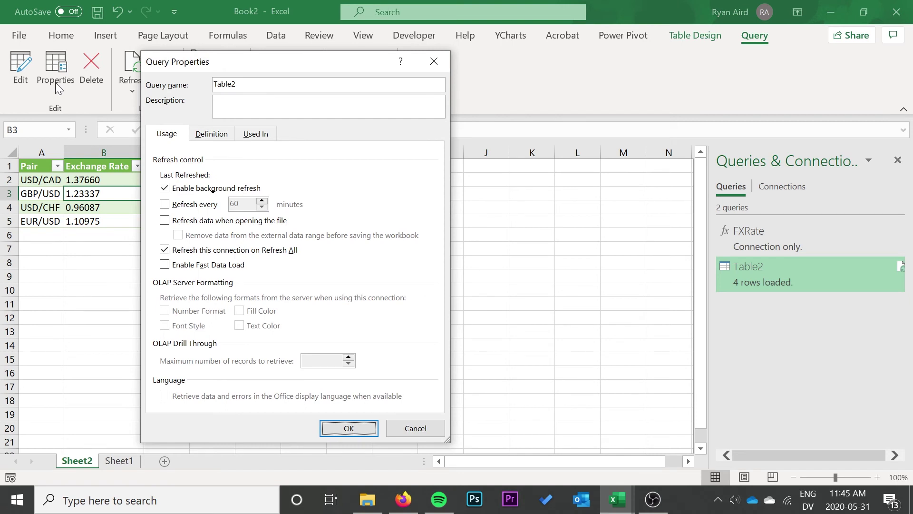
Enable 'Refresh data when opening the file' and 'Refresh every 60 minutes' in Query Properties
left_click_drag(184, 61, 213, 47)
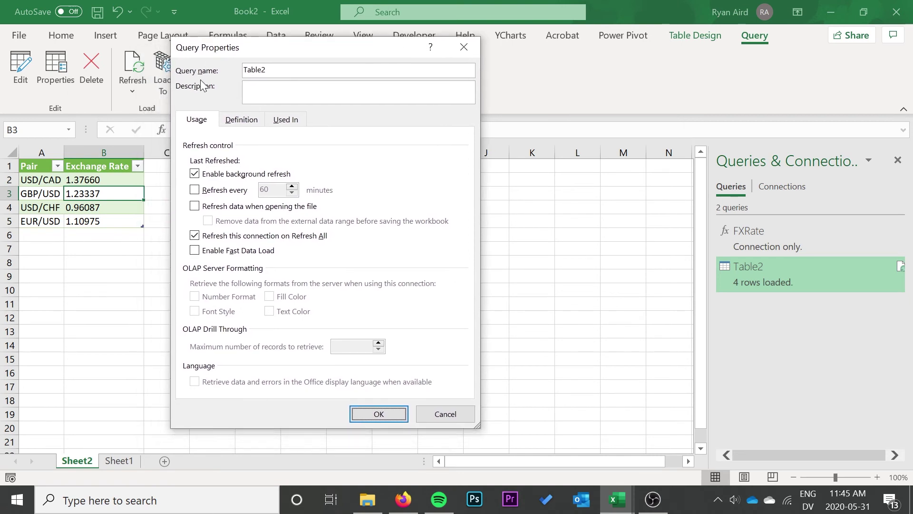
left_click(212, 207)
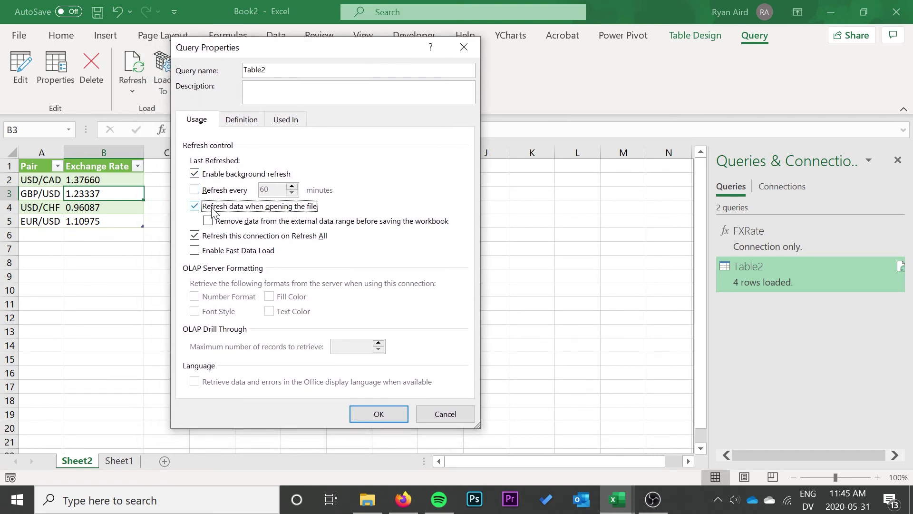
left_click(224, 189)
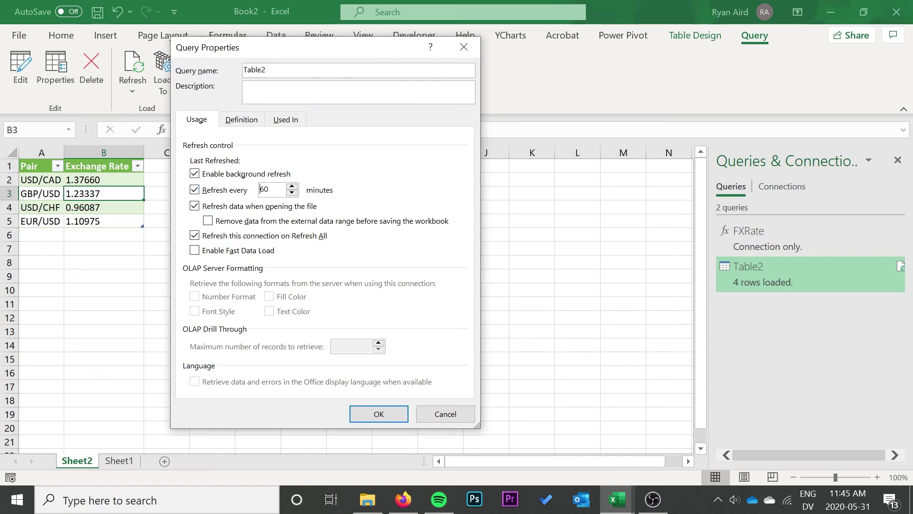